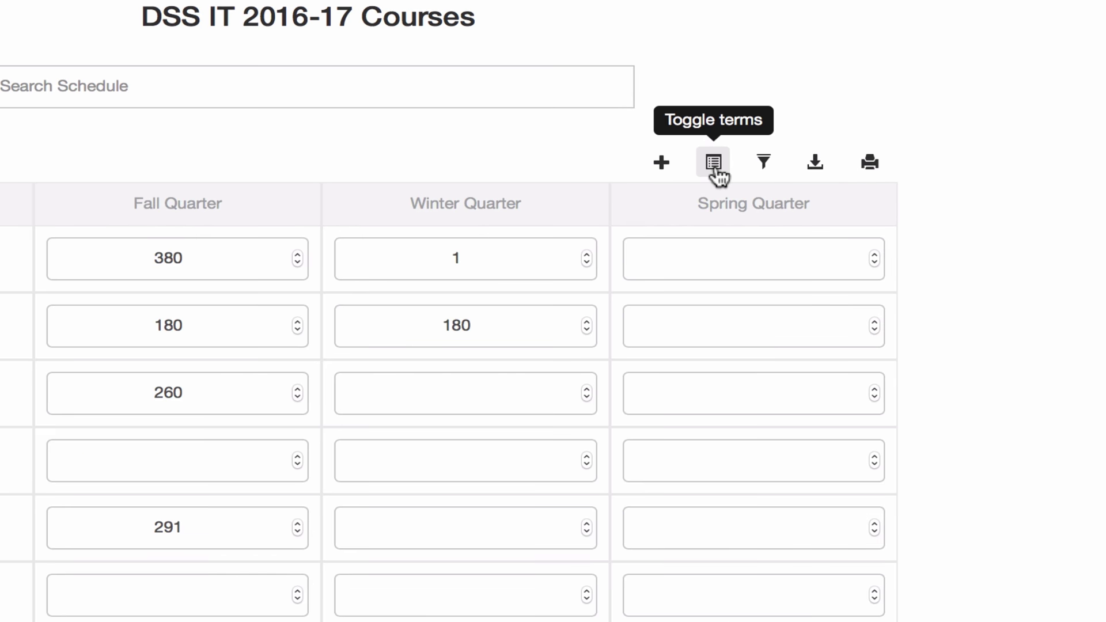
Show the Summer Session 1 and Summer Session 2 terms as columns in the course schedule table
click(733, 142)
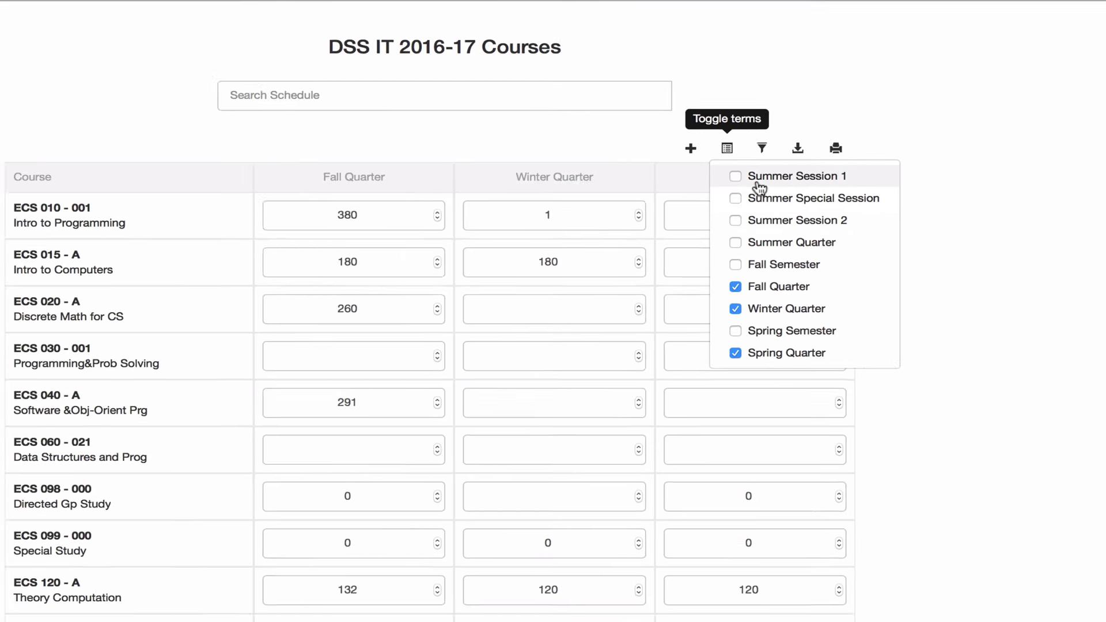
click(758, 184)
click(768, 222)
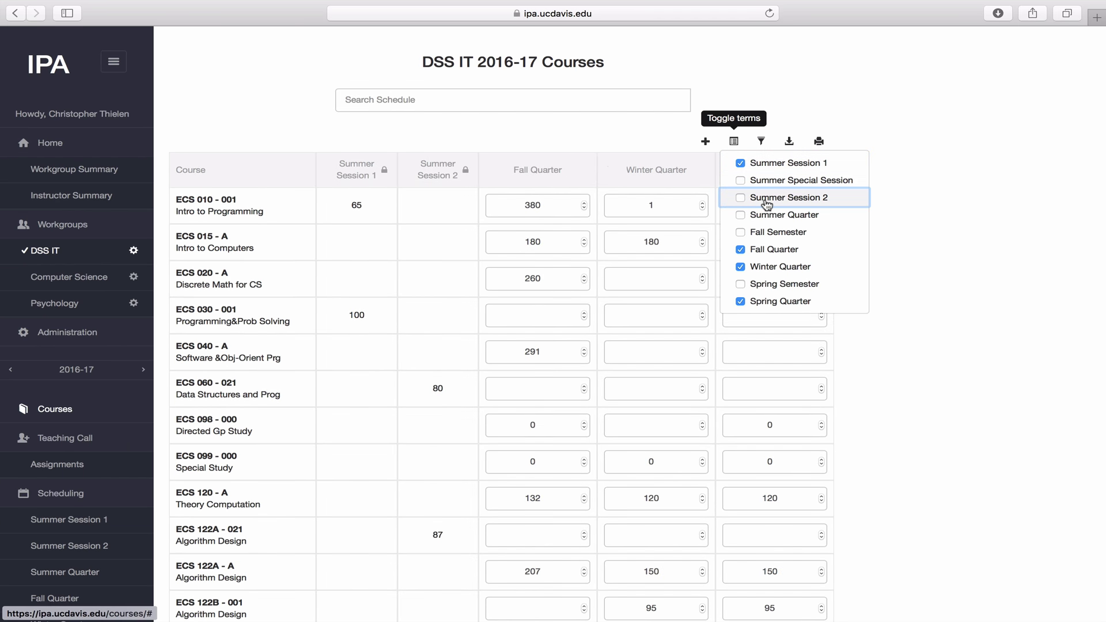
click(579, 145)
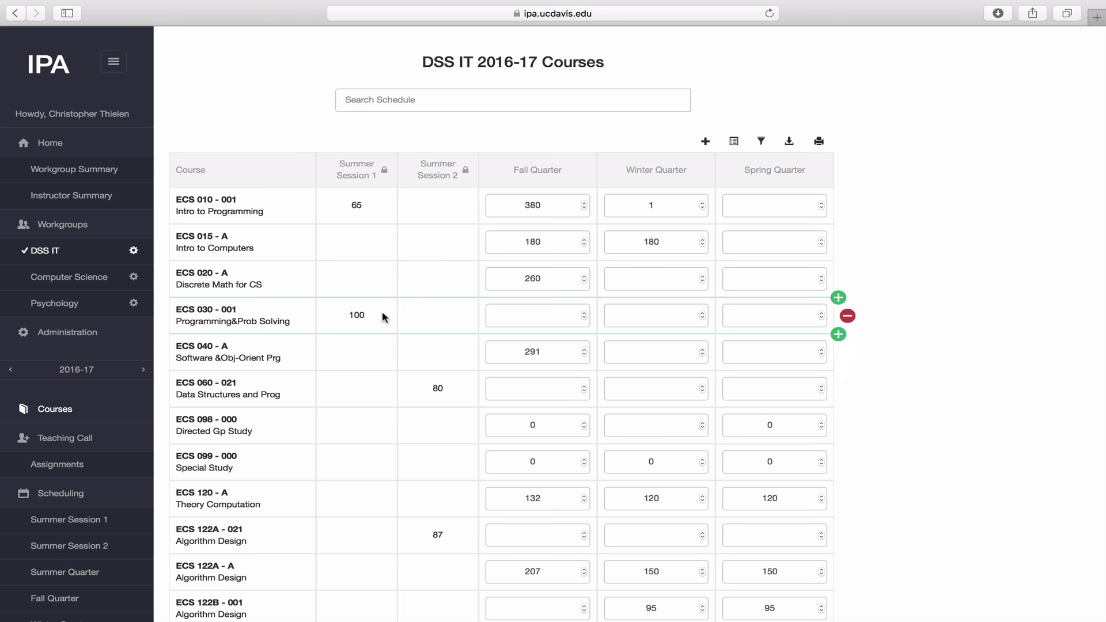
Hide the Summer Session 1 and Summer Session 2 columns from the course schedule table
click(733, 141)
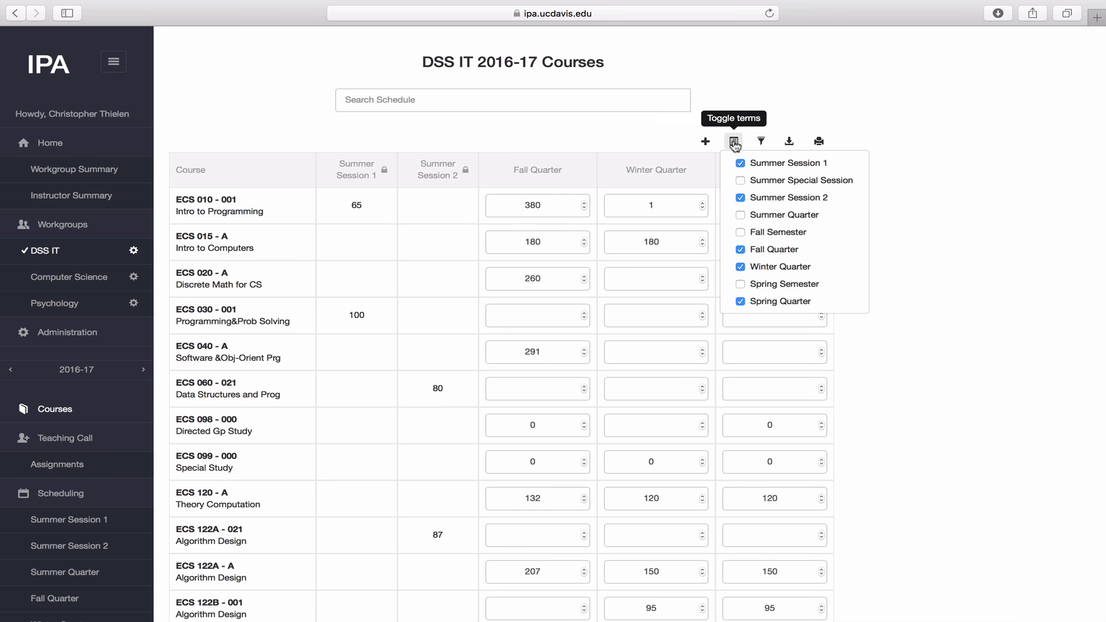
click(741, 164)
click(740, 198)
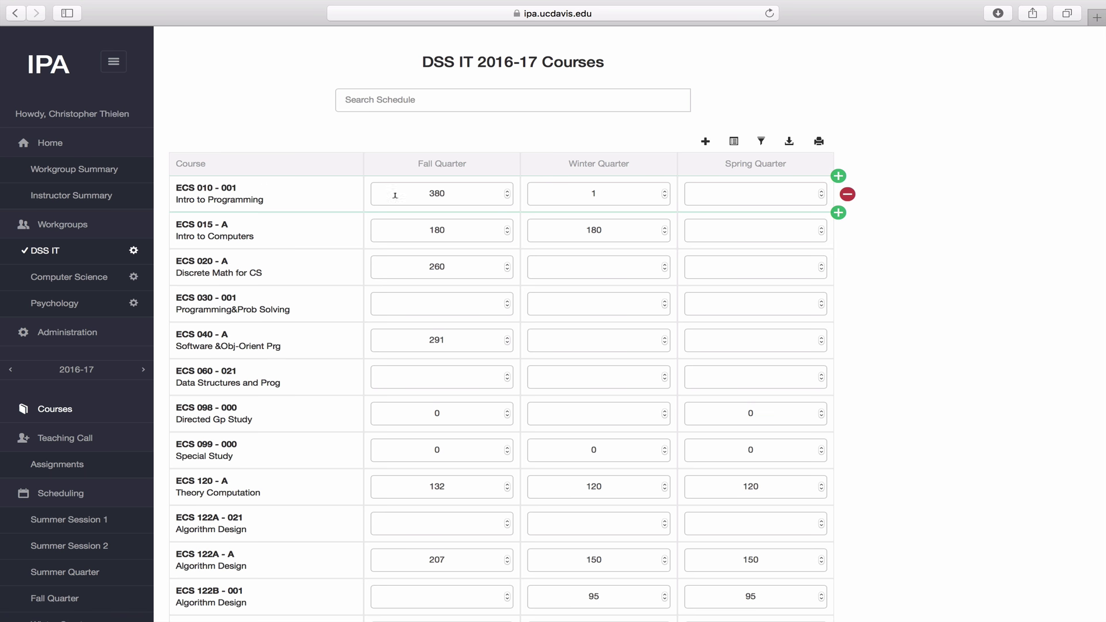
Open the Fall Quarter details of ECS 010 - 001 and examine its yearly seats and enrollment history in the chart
click(450, 191)
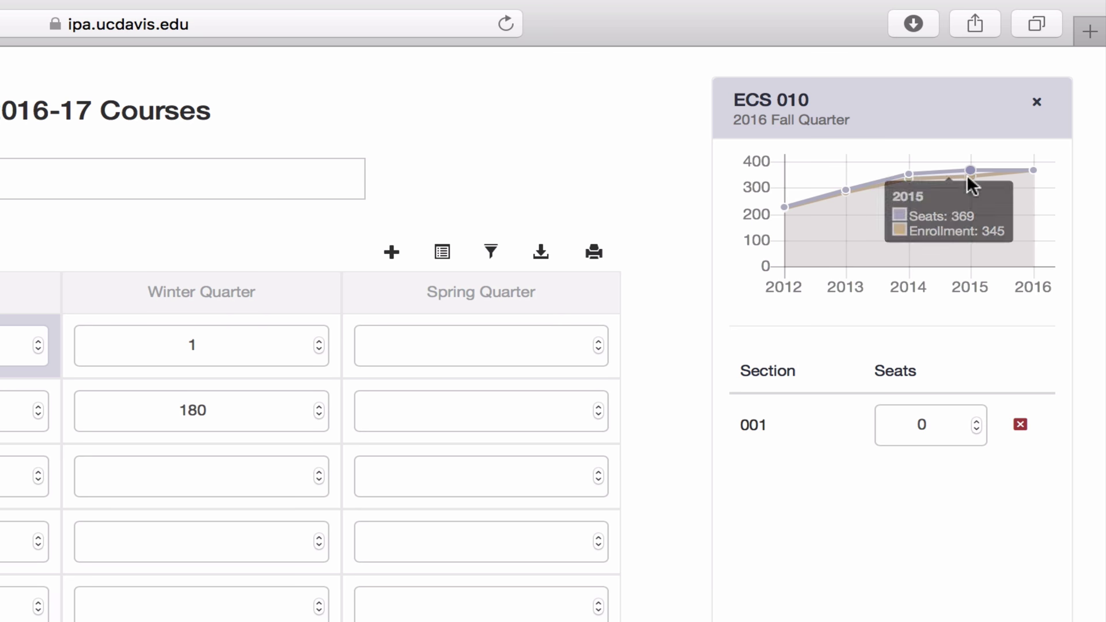
mouse_move(904, 178)
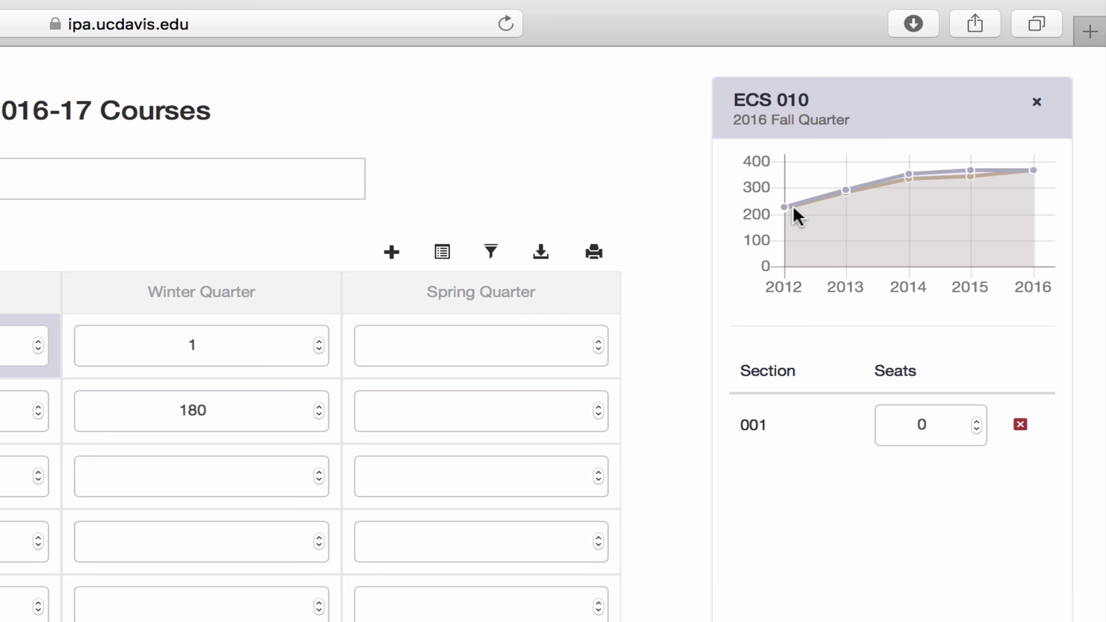
mouse_move(971, 170)
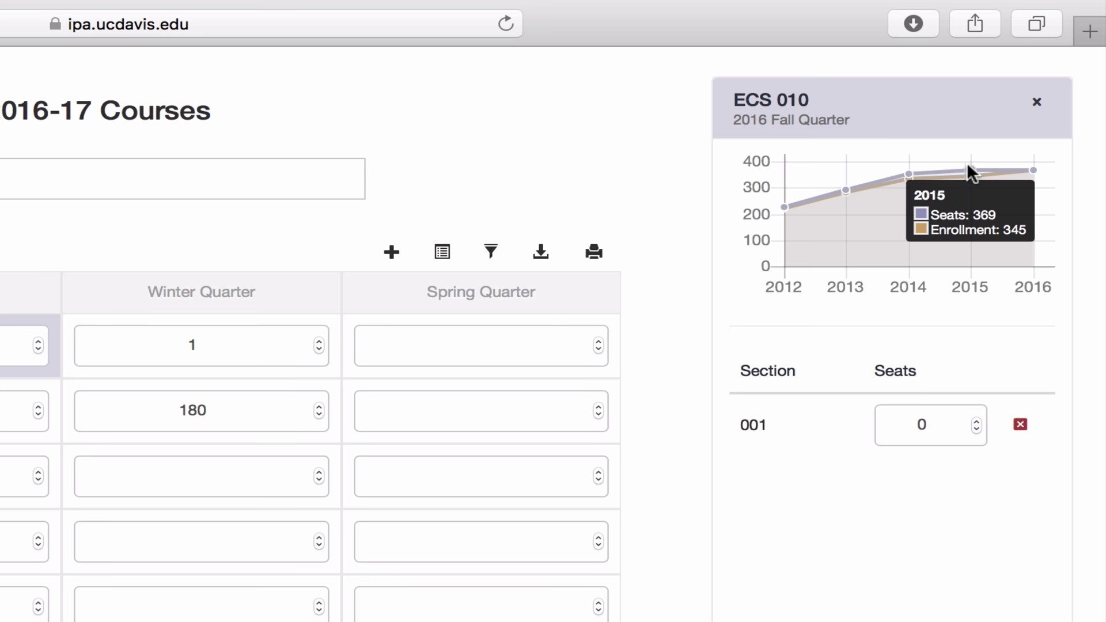
mouse_move(843, 190)
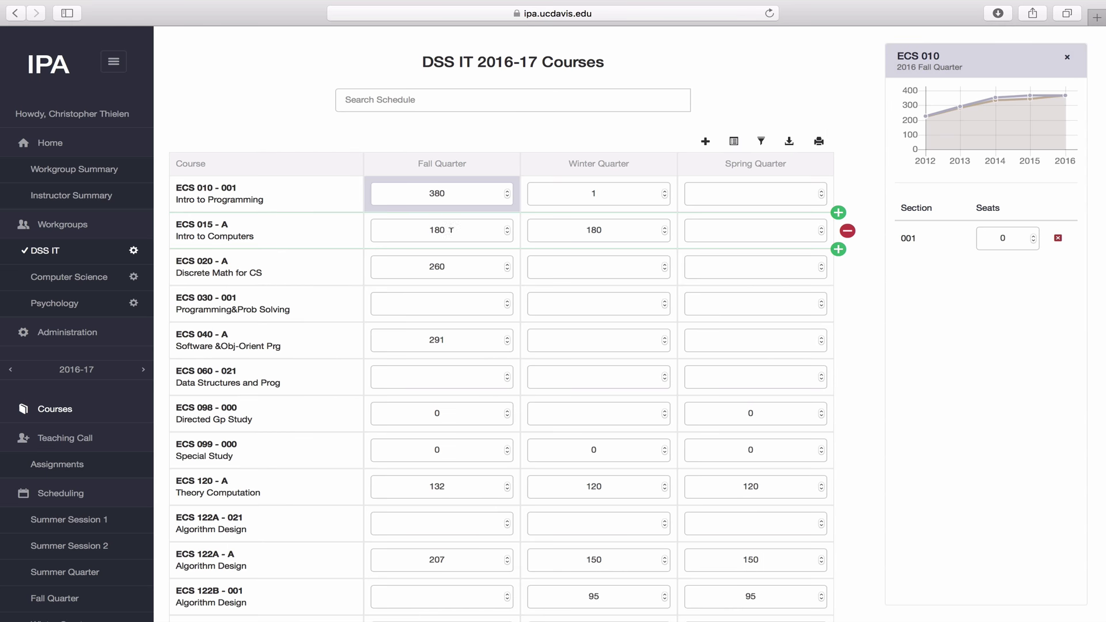
Compare the Fall Quarter and Winter Quarter history and sections of ECS 015 - A
click(175, 326)
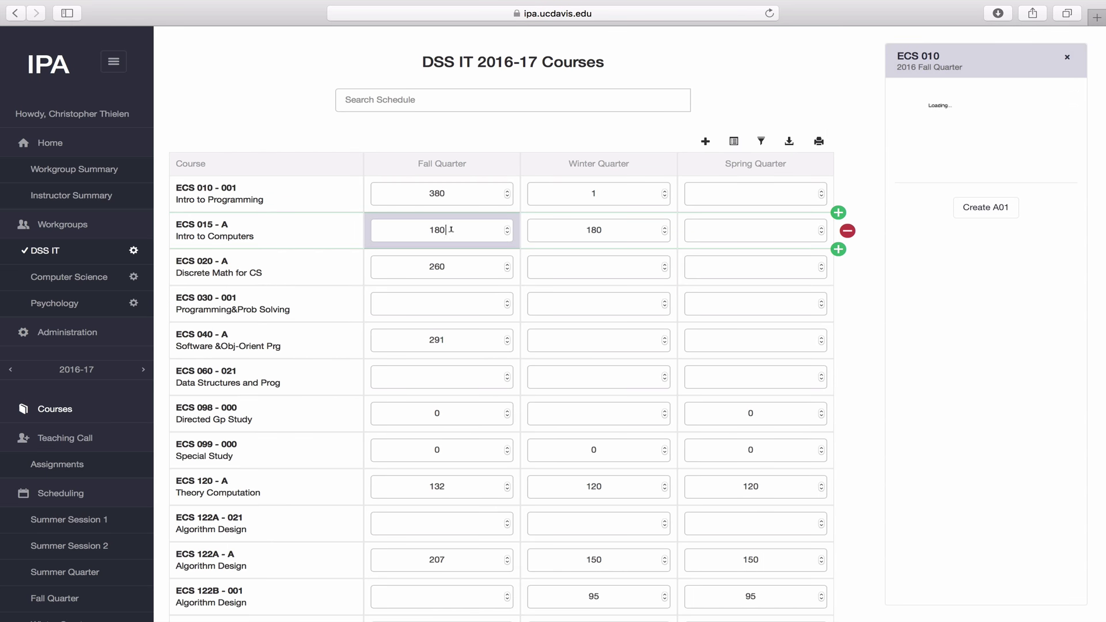
click(601, 226)
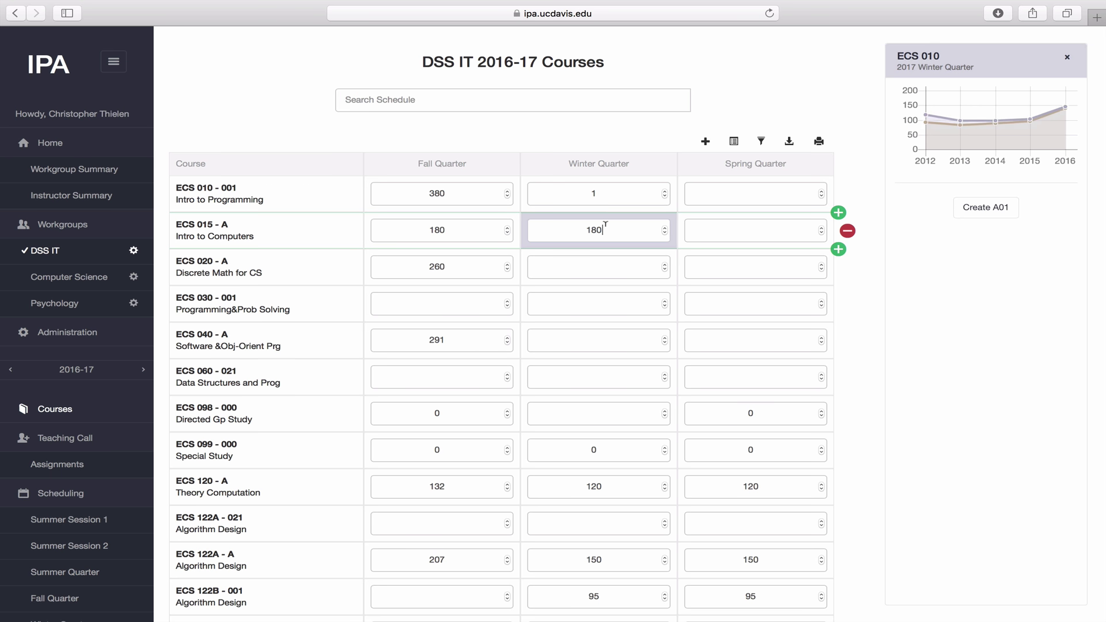
click(467, 226)
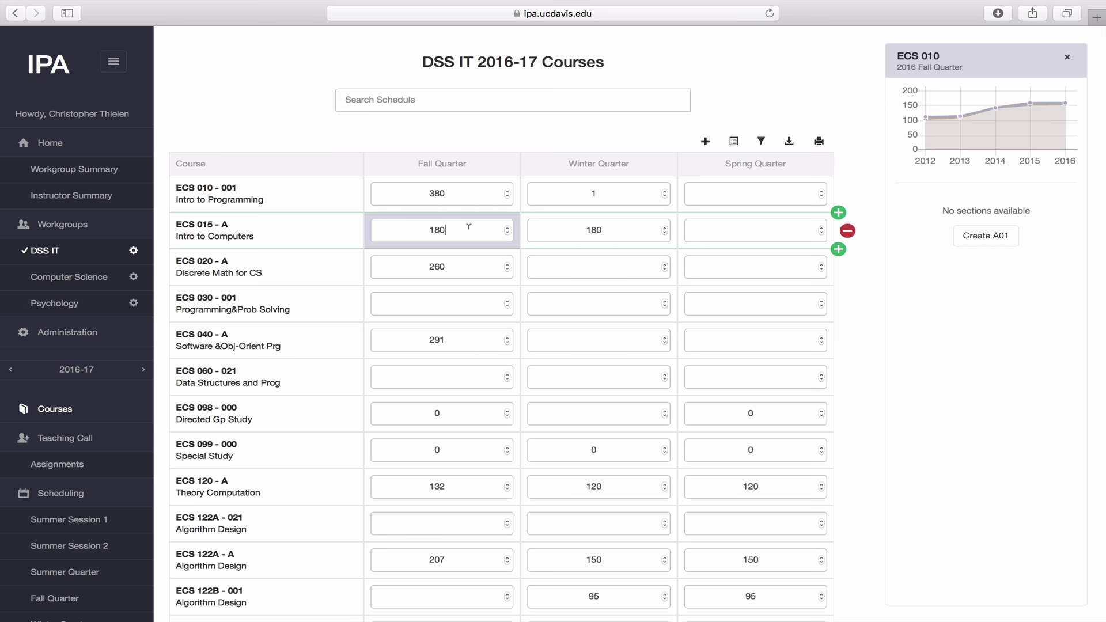
click(562, 228)
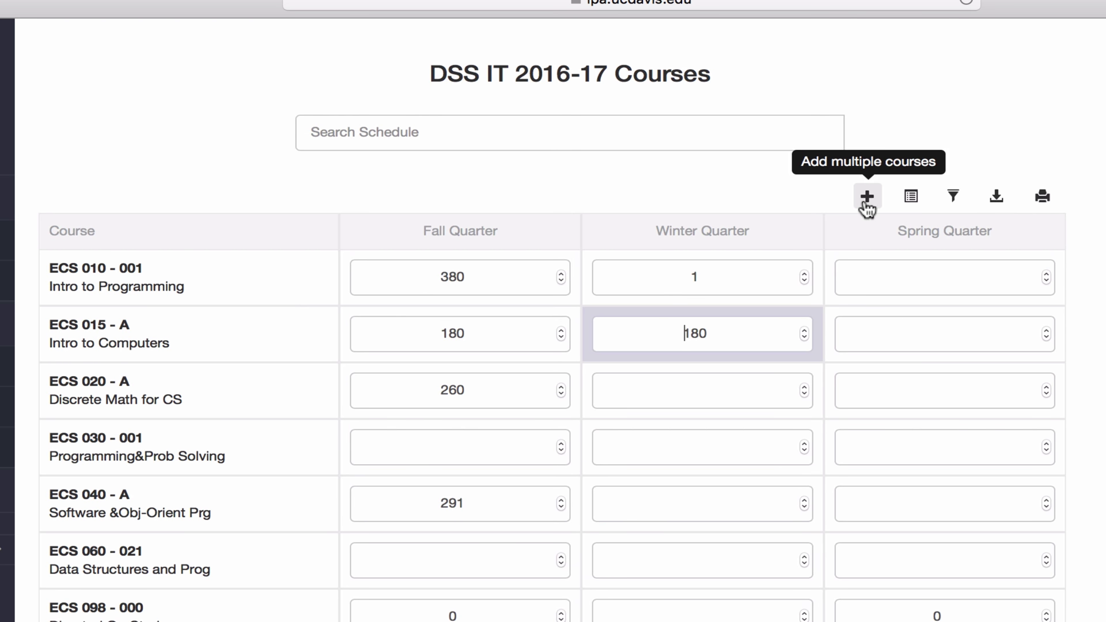
Start adding multiple courses and search for subject code AGR in academic year 2016-17
click(866, 199)
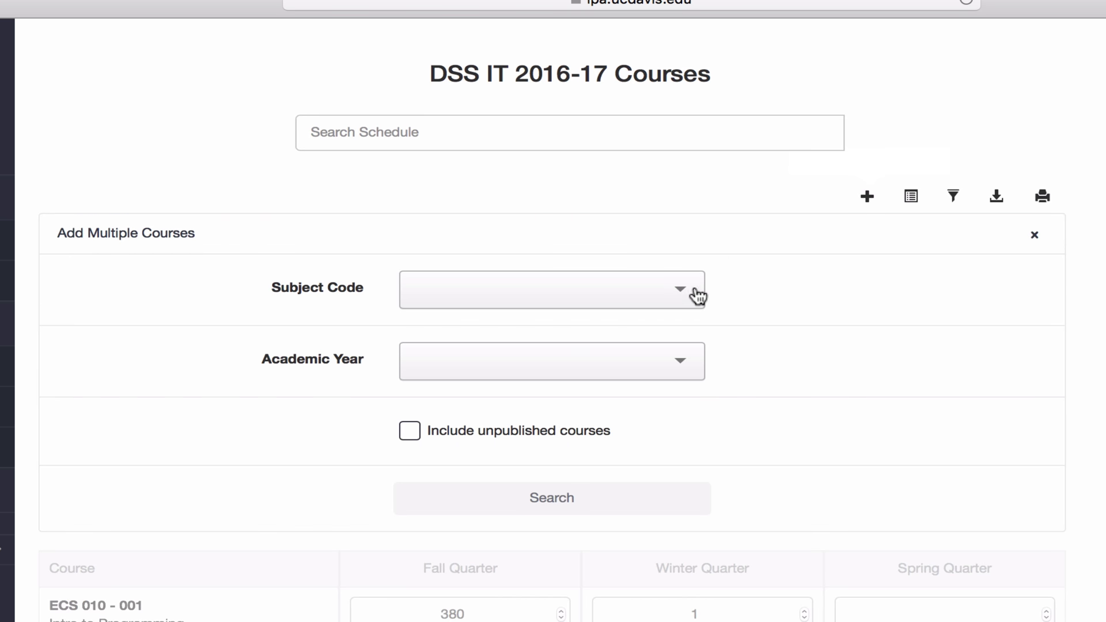
click(678, 298)
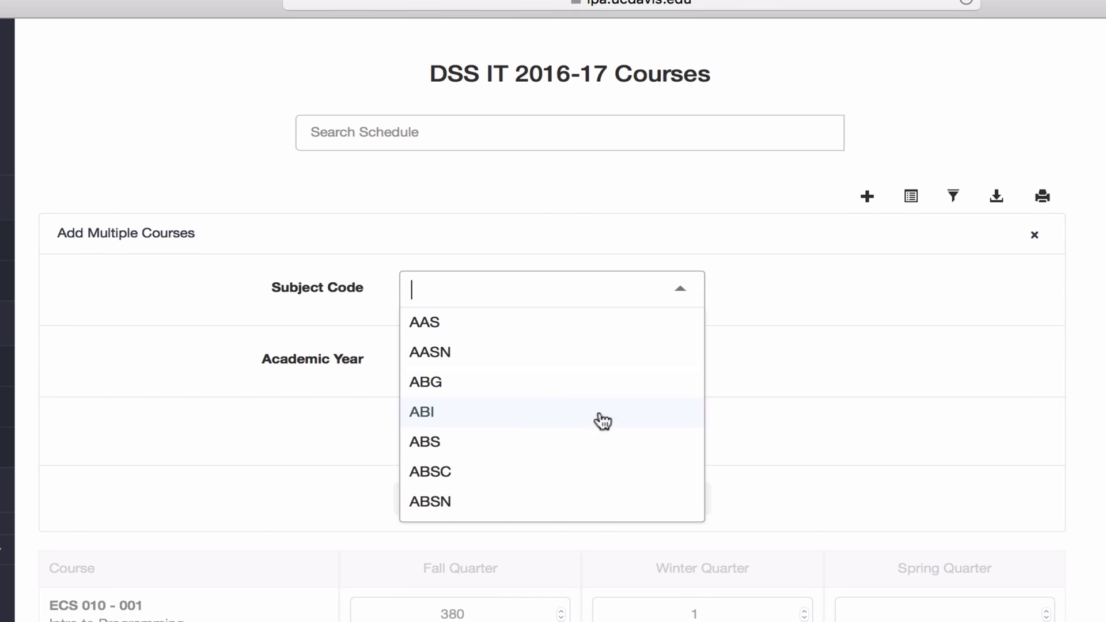
scroll(595, 426, down, 5)
scroll(595, 426, down, 3)
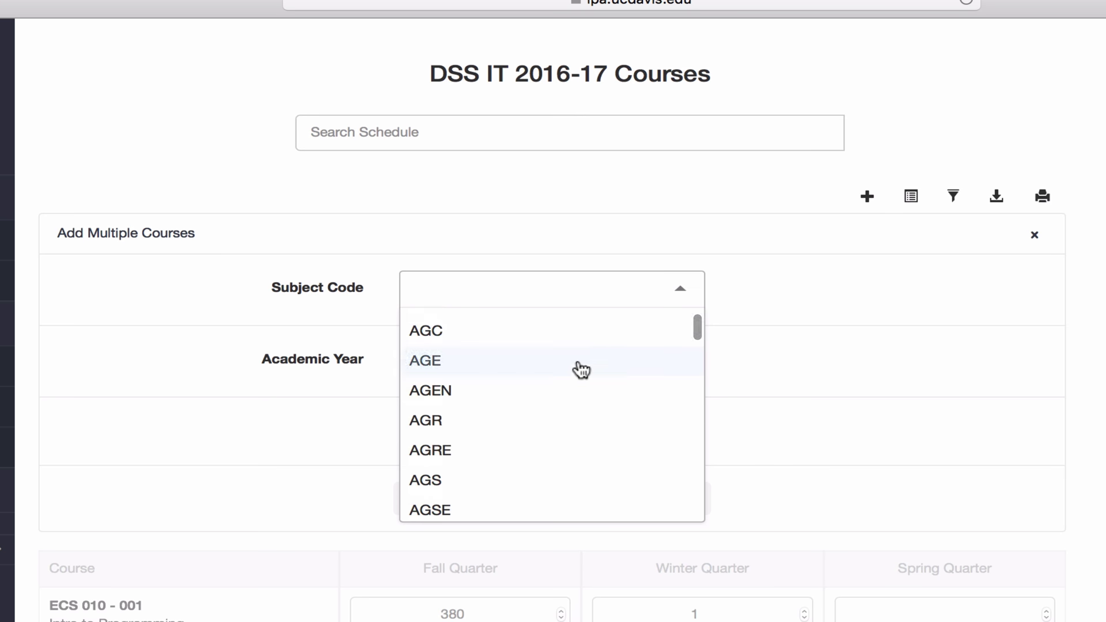
click(557, 420)
click(554, 368)
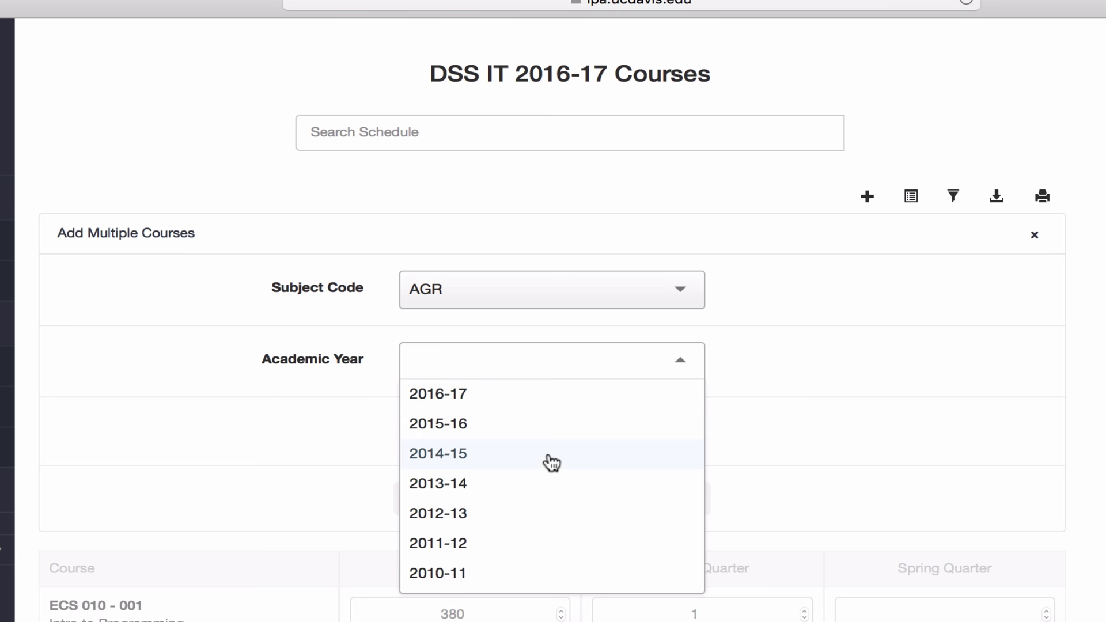
click(536, 404)
click(551, 496)
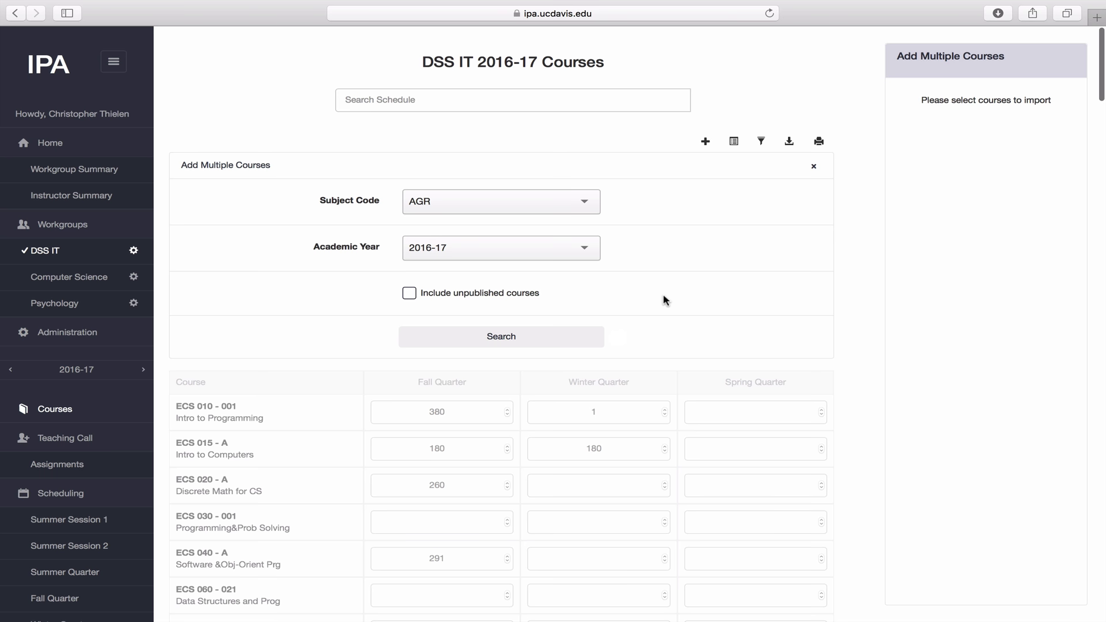
scroll(665, 300, down, 10)
Change the subject code to PHY and search for its 2016-17 courses to import
click(540, 209)
click(496, 201)
click(496, 200)
key(BackSpace)
key(BackSpace)
key(BackSpace)
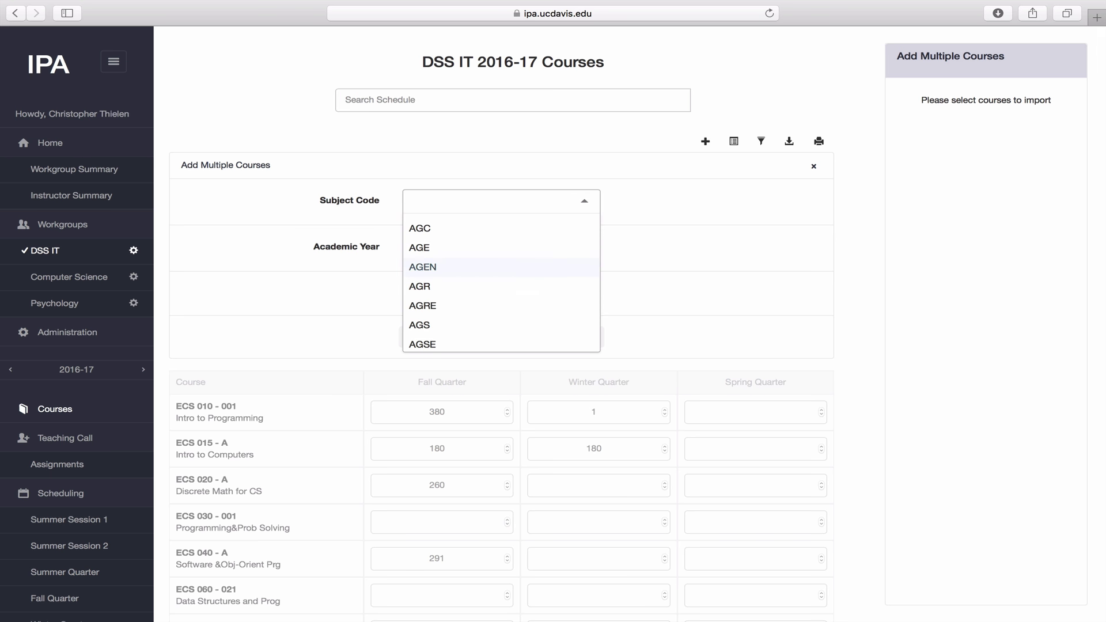
text(phy)
click(459, 228)
click(514, 336)
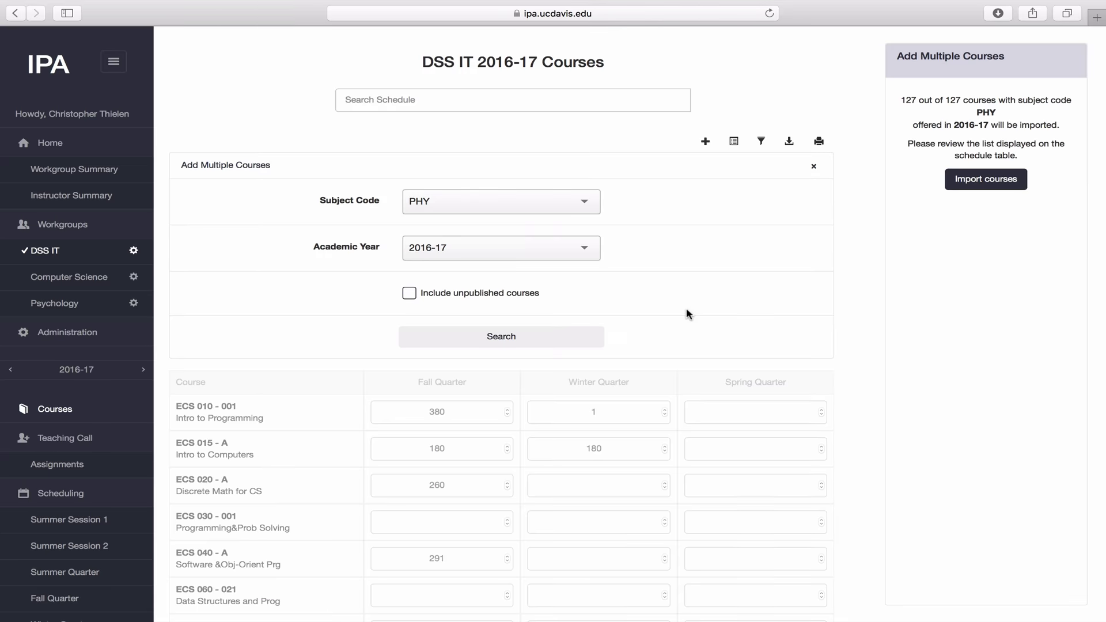
Review the highlighted PHY courses proposed for import among the existing courses in the schedule table
scroll(686, 313, down, 10)
scroll(686, 313, down, 15)
scroll(687, 314, up, 15)
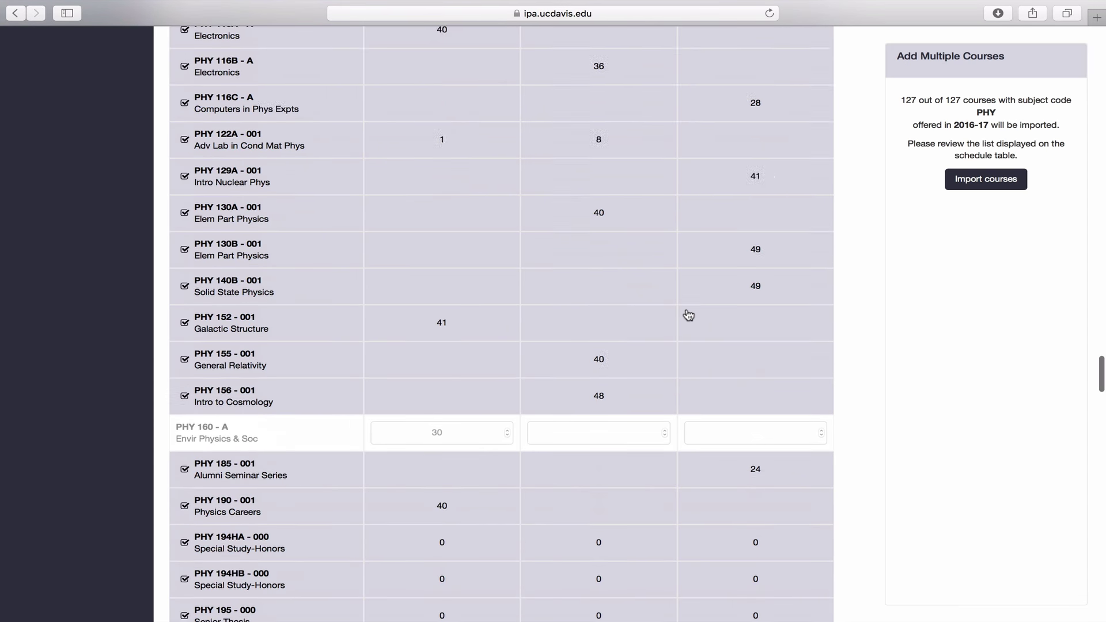
scroll(688, 314, up, 15)
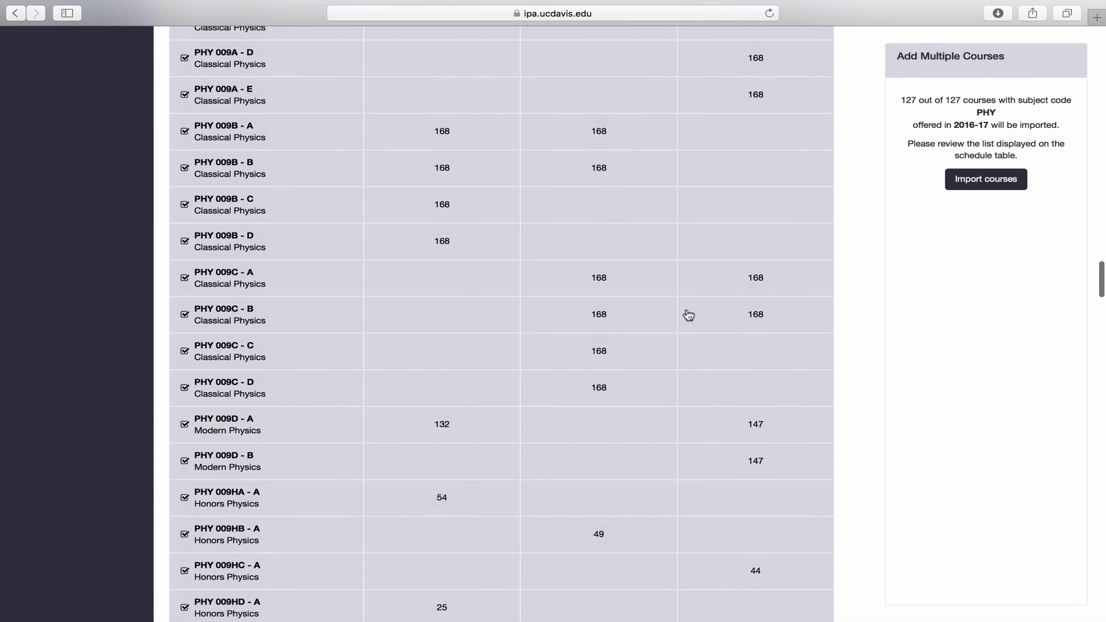
scroll(687, 313, up, 10)
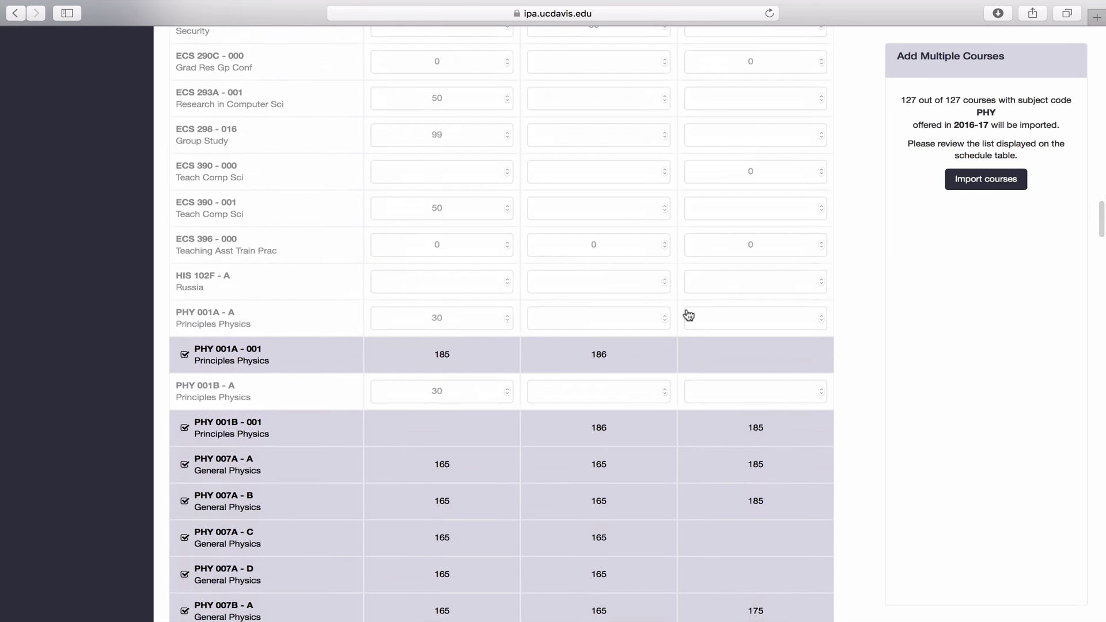
scroll(313, 306, down, 7)
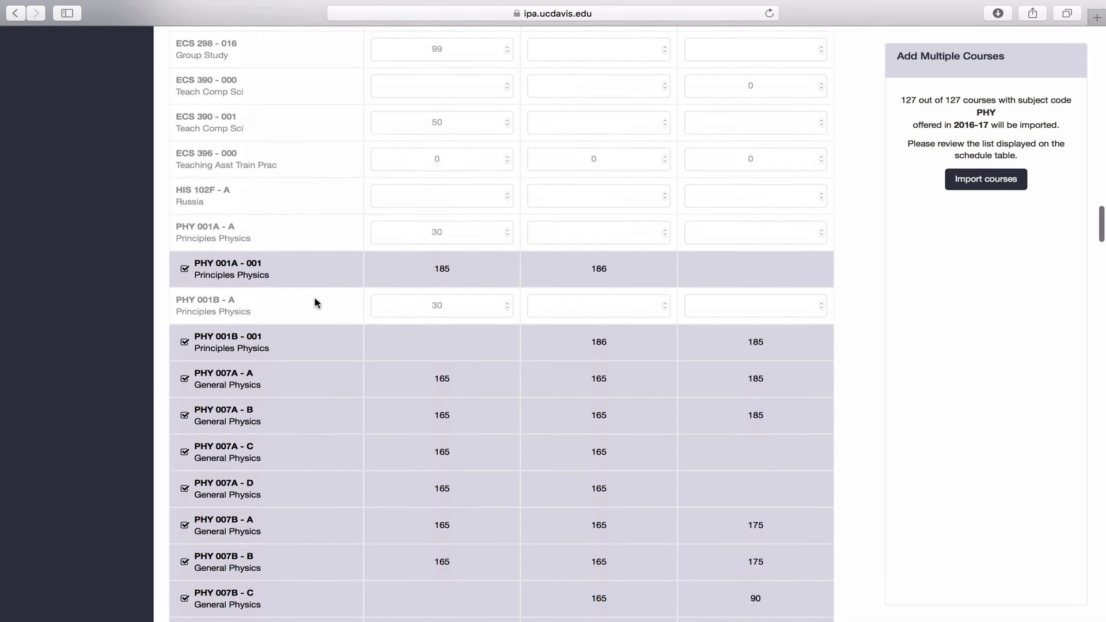
scroll(348, 99, up, 7)
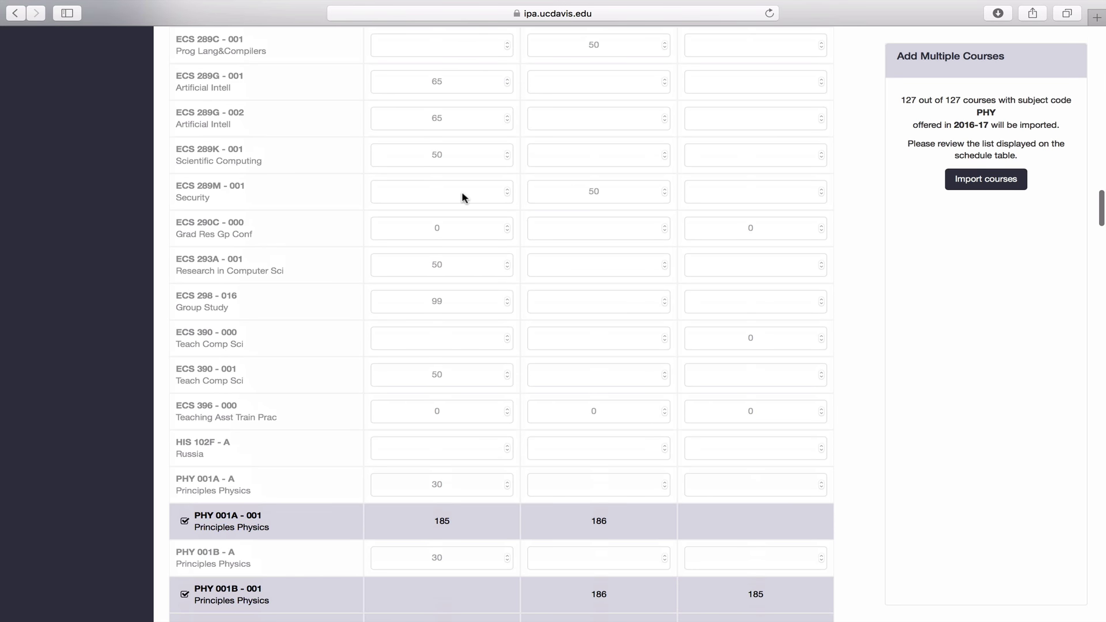
scroll(461, 197, down, 6)
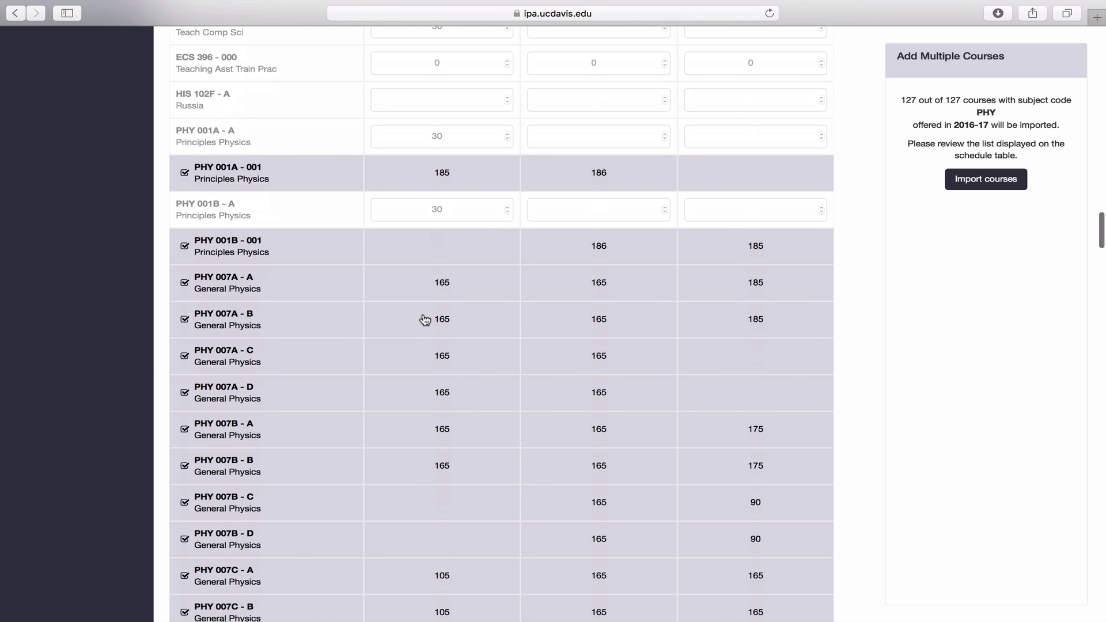
scroll(407, 344, down, 1)
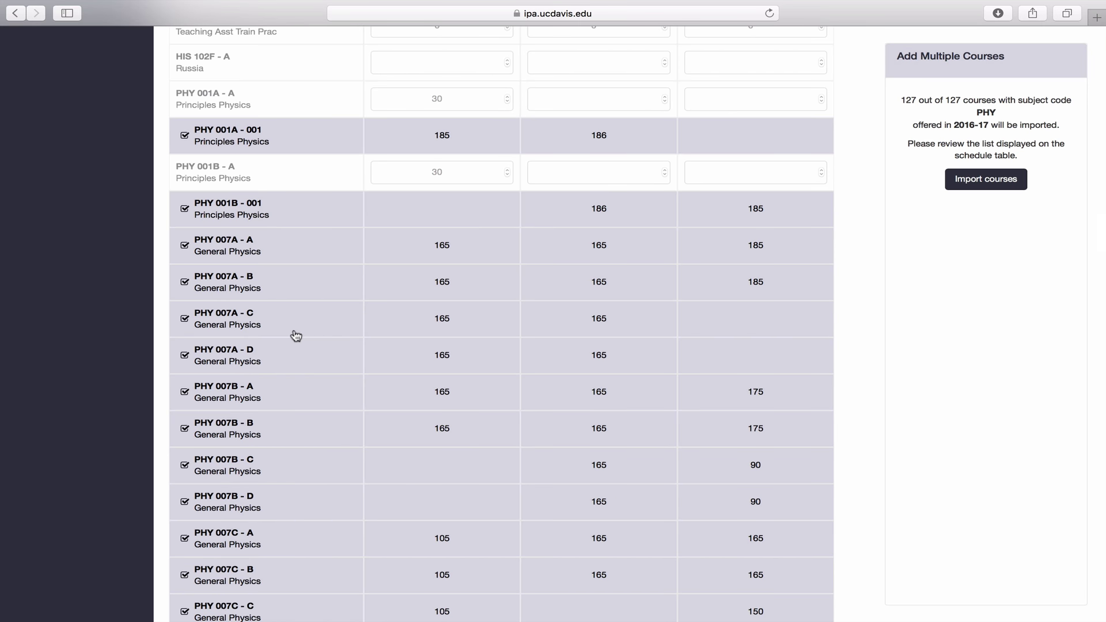
Exclude PHY 007A - C and D and PHY 007B - A, B and C from the import, and close it without importing
click(272, 320)
click(282, 362)
click(284, 406)
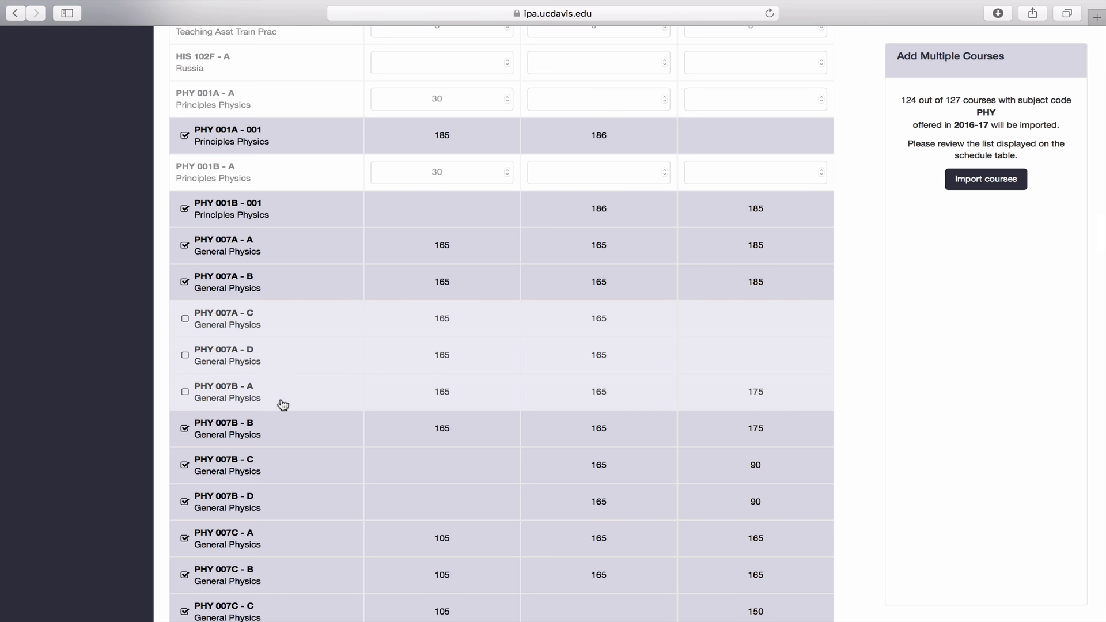
click(285, 423)
click(288, 465)
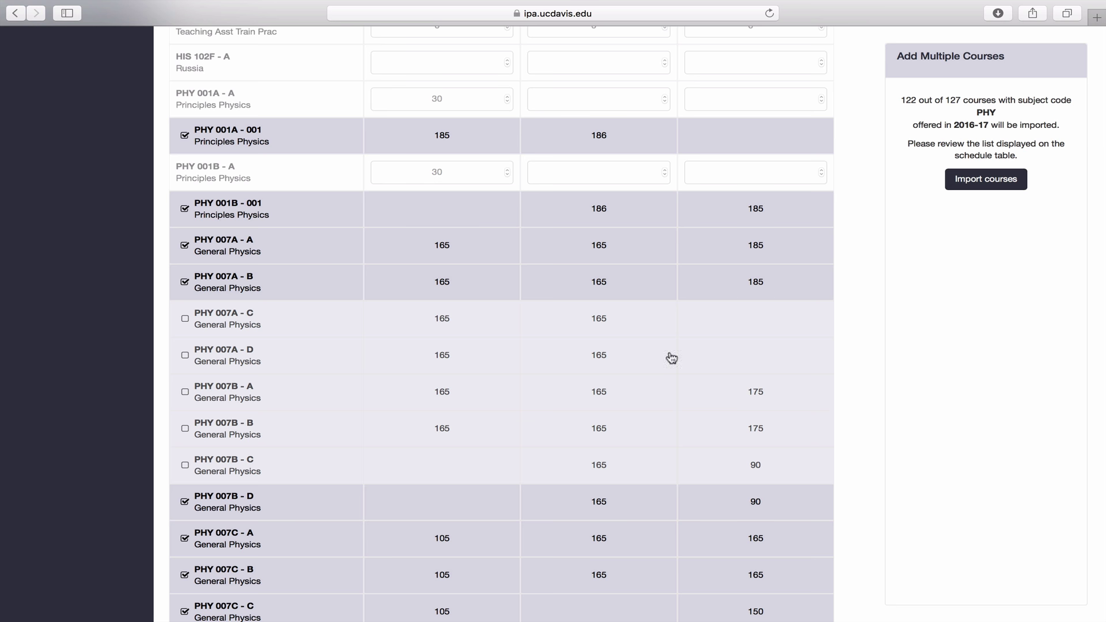
scroll(624, 309, down, 5)
scroll(624, 308, up, 20)
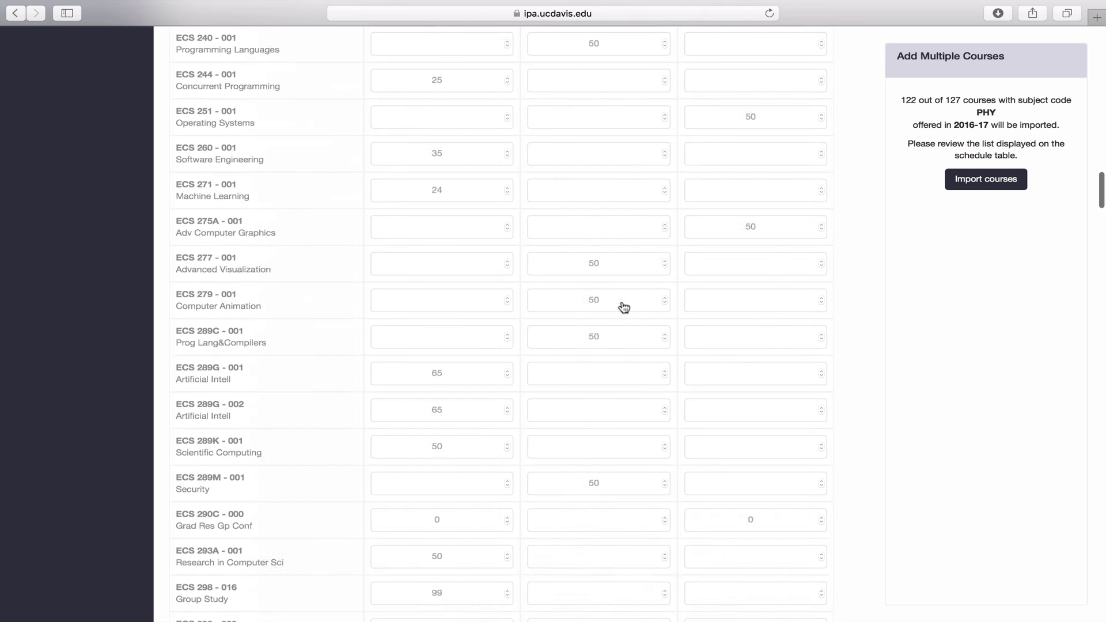
scroll(625, 308, up, 15)
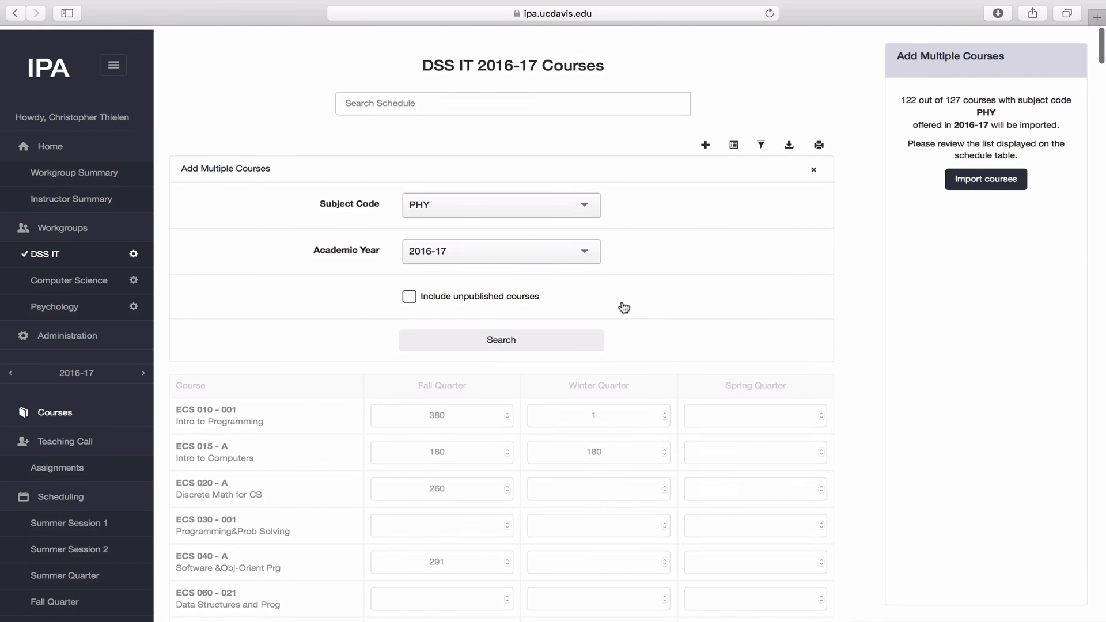
click(812, 169)
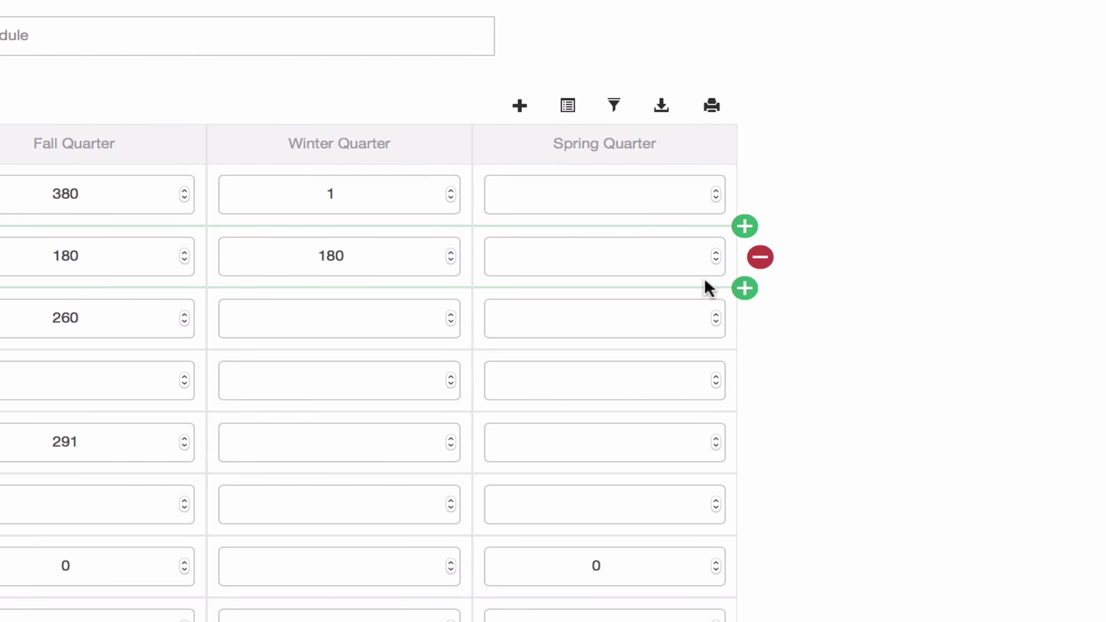
Start a new course below ECS 015 - A, choose PHY 001A Principles Physics, and cancel without creating it
click(744, 288)
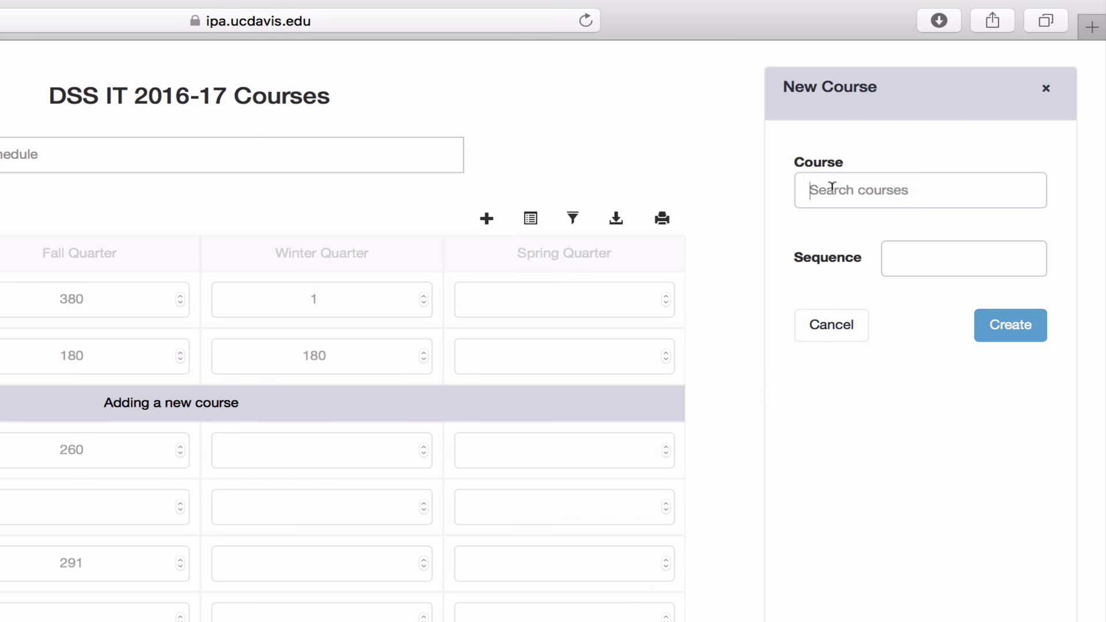
text(phy)
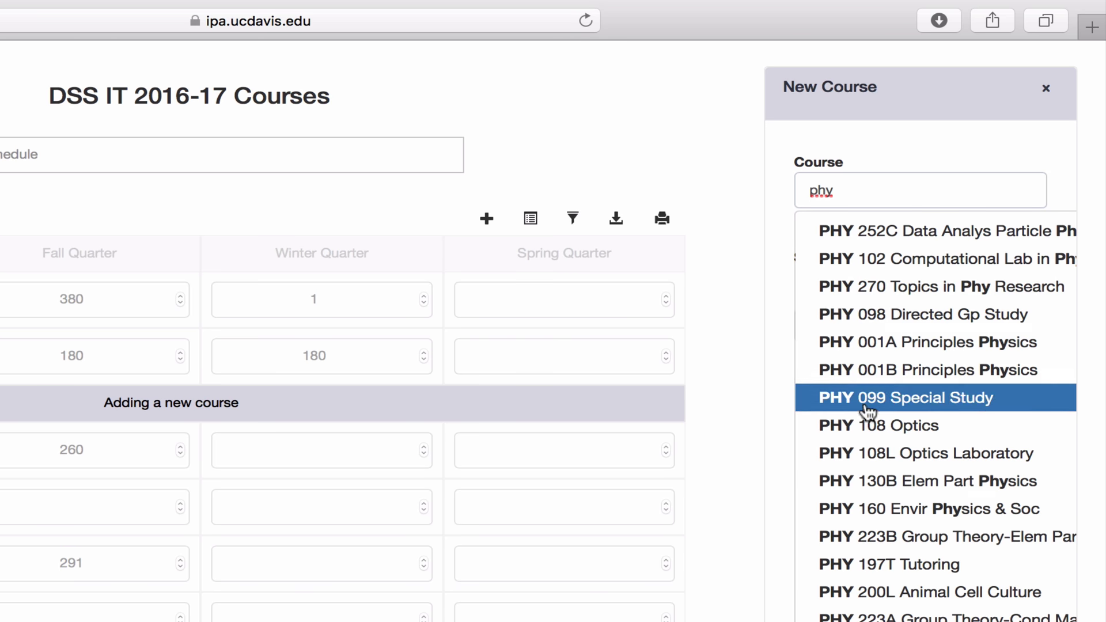
click(878, 340)
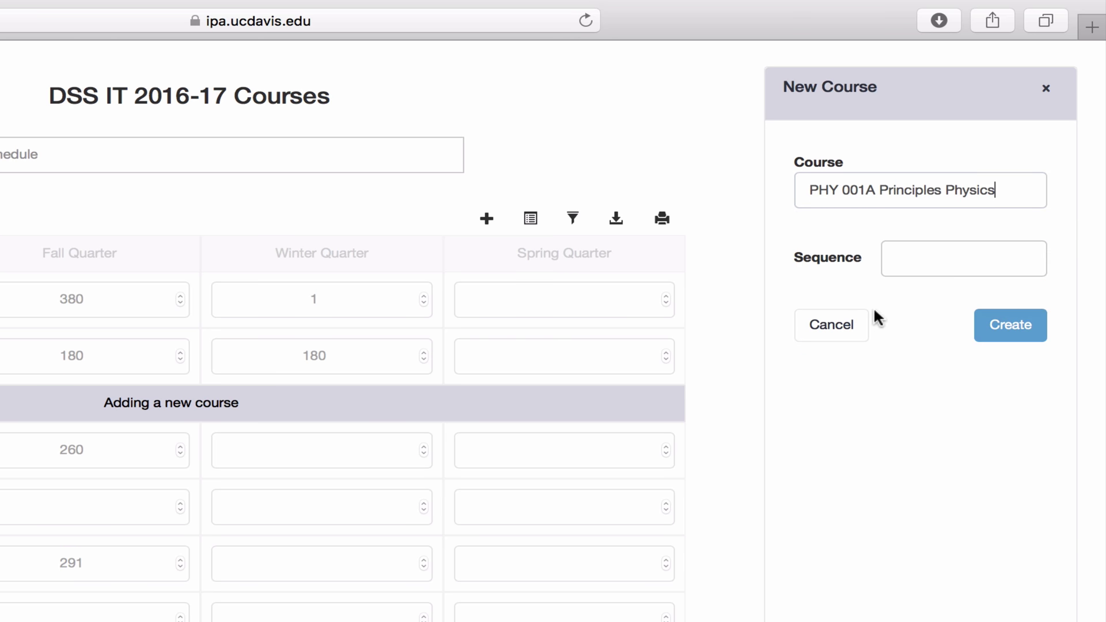
click(928, 251)
click(829, 329)
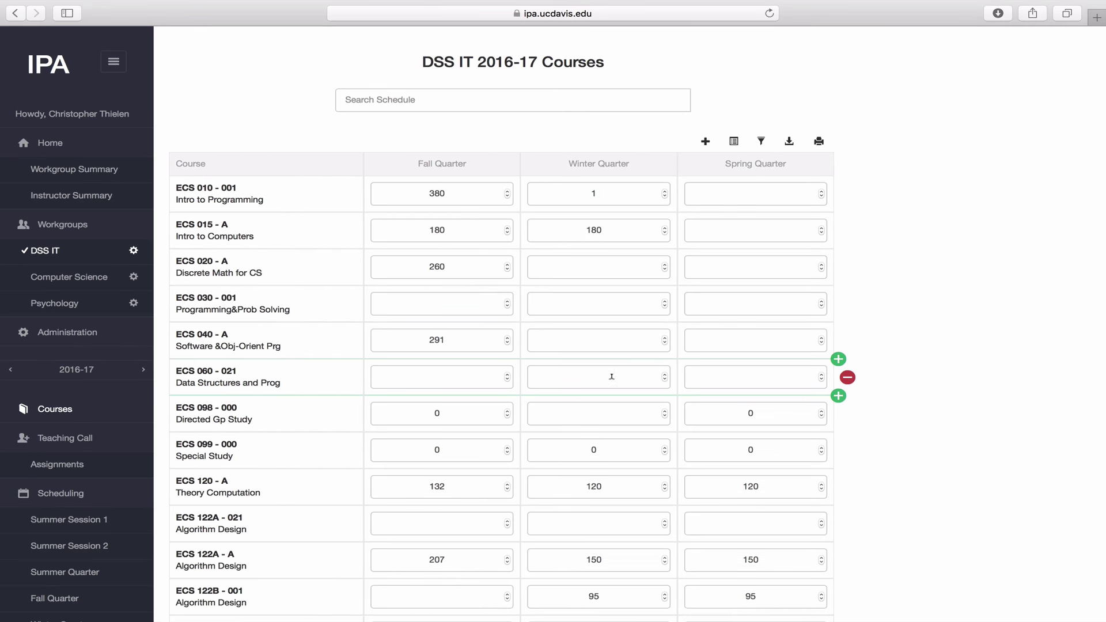
Open the Fall Quarter offering of ECS 015 - A and create sections A01 through A09
scroll(612, 377, down, 5)
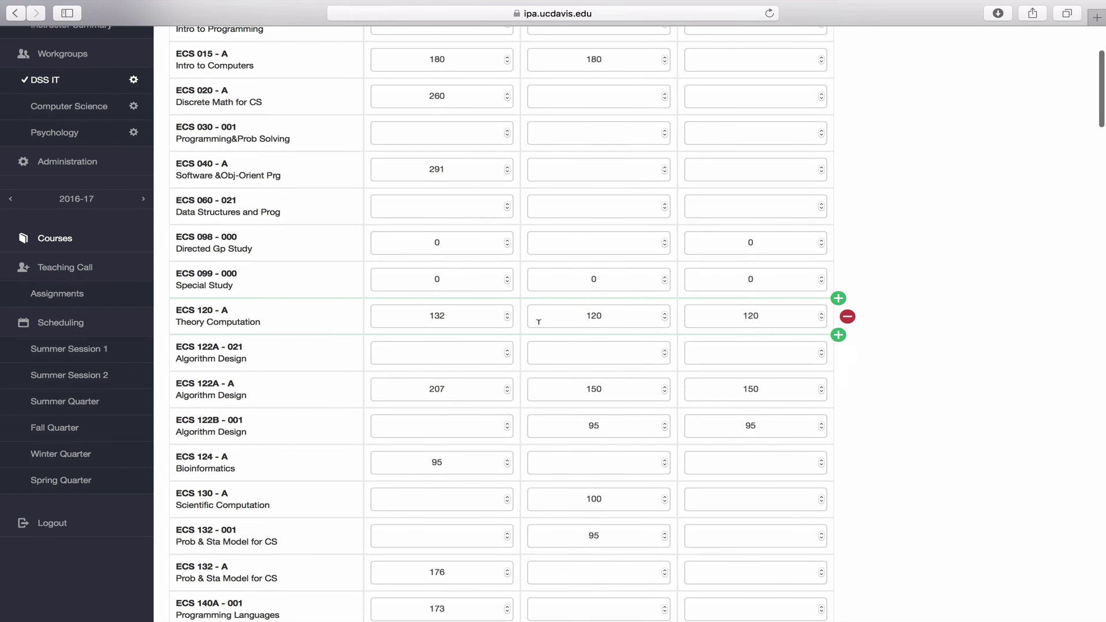
scroll(505, 313, up, 3)
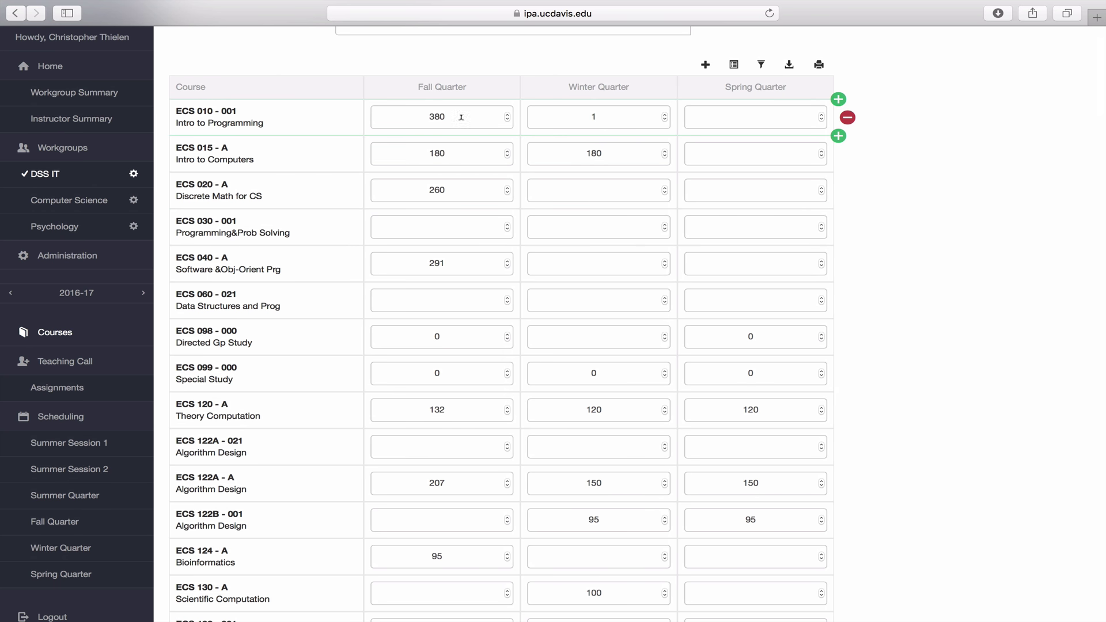
click(463, 144)
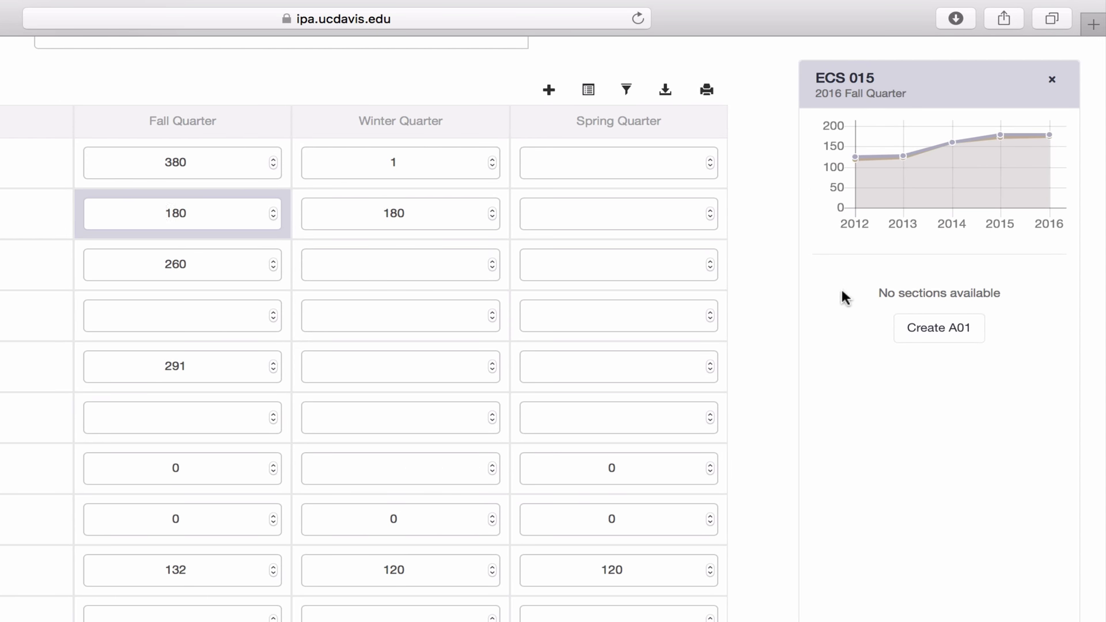
click(934, 337)
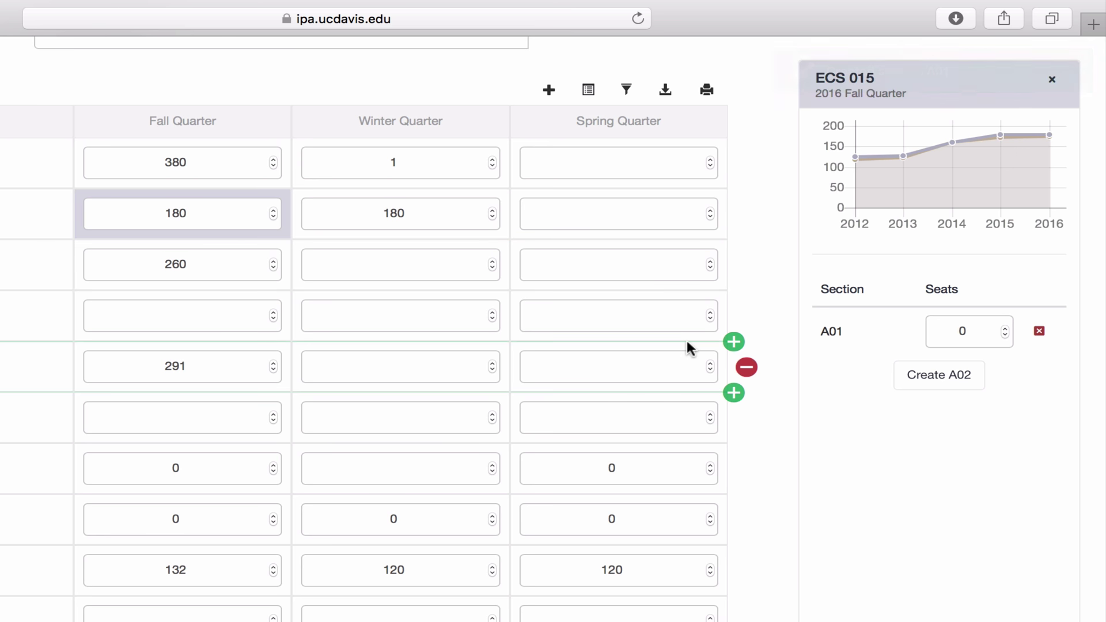
click(940, 377)
click(927, 467)
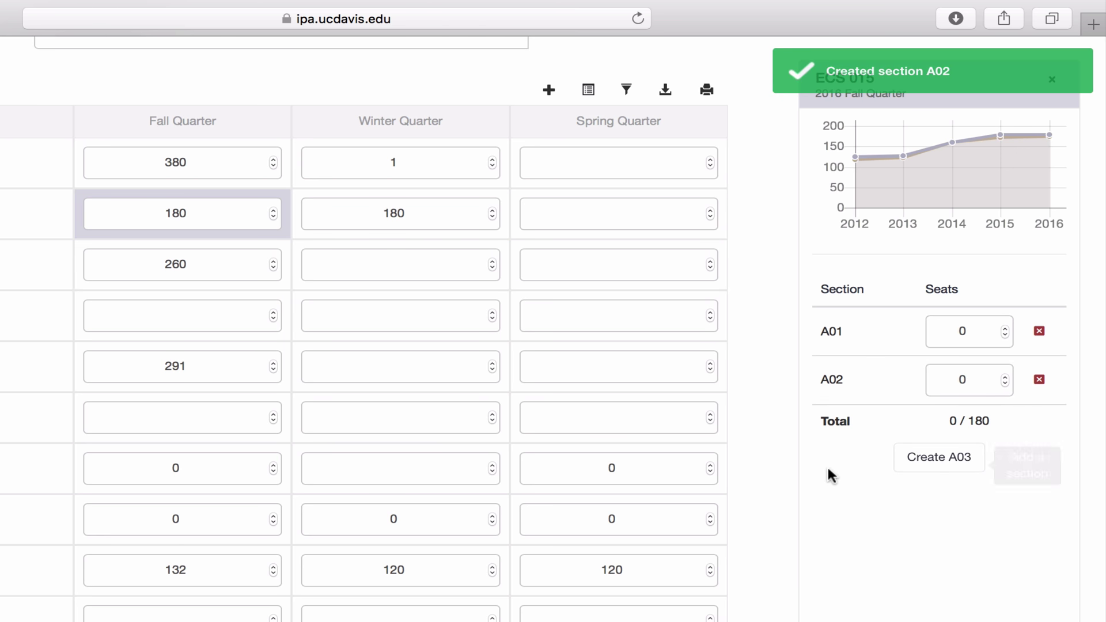
click(912, 509)
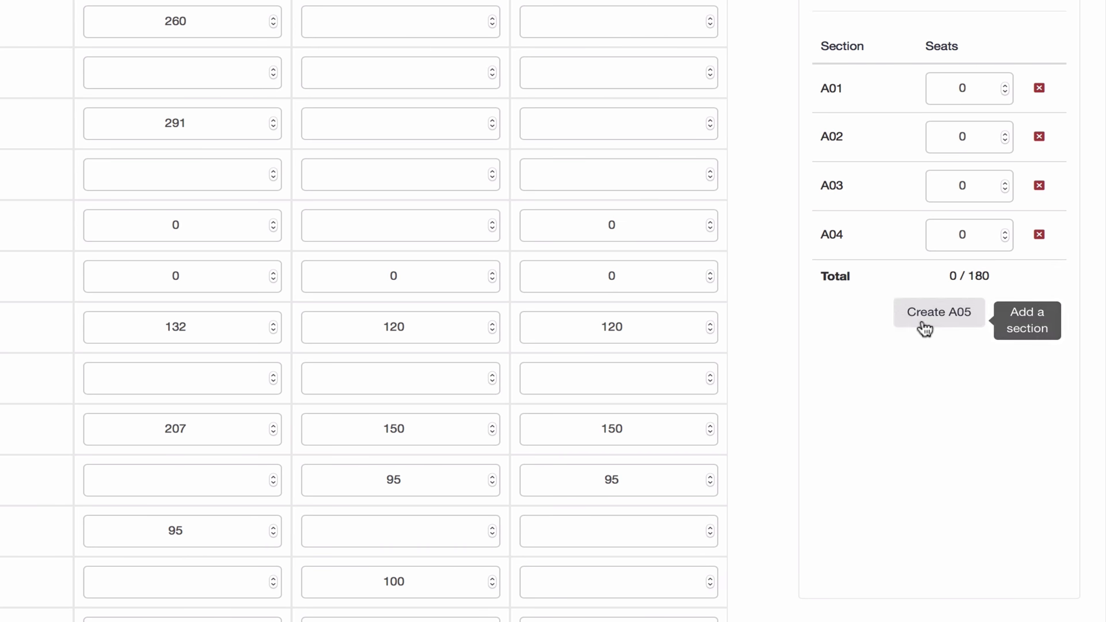
click(924, 524)
click(930, 373)
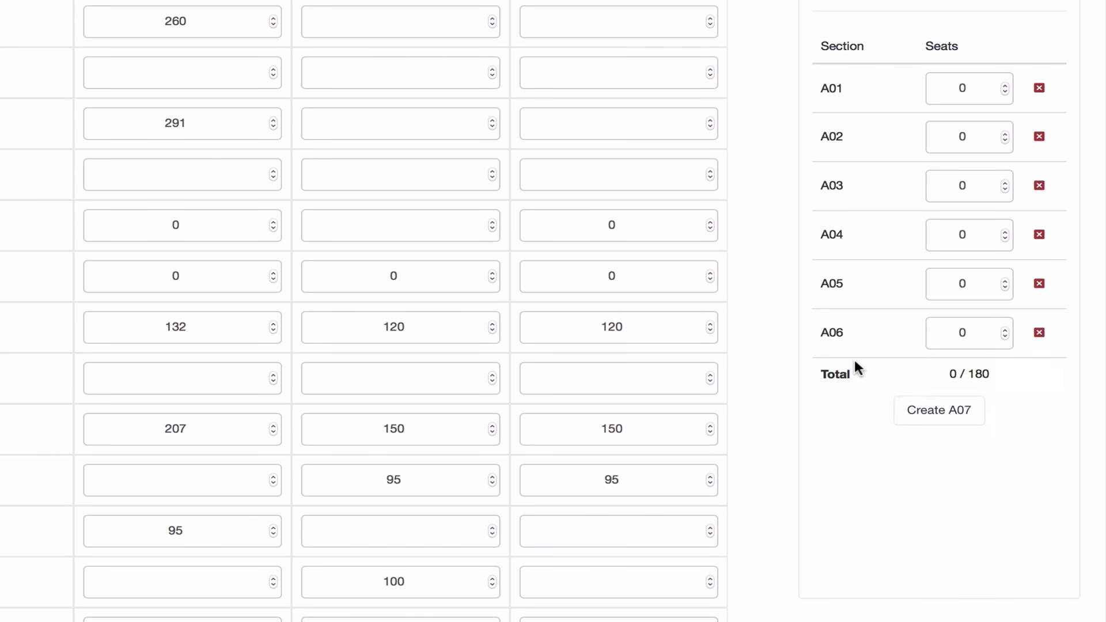
click(918, 413)
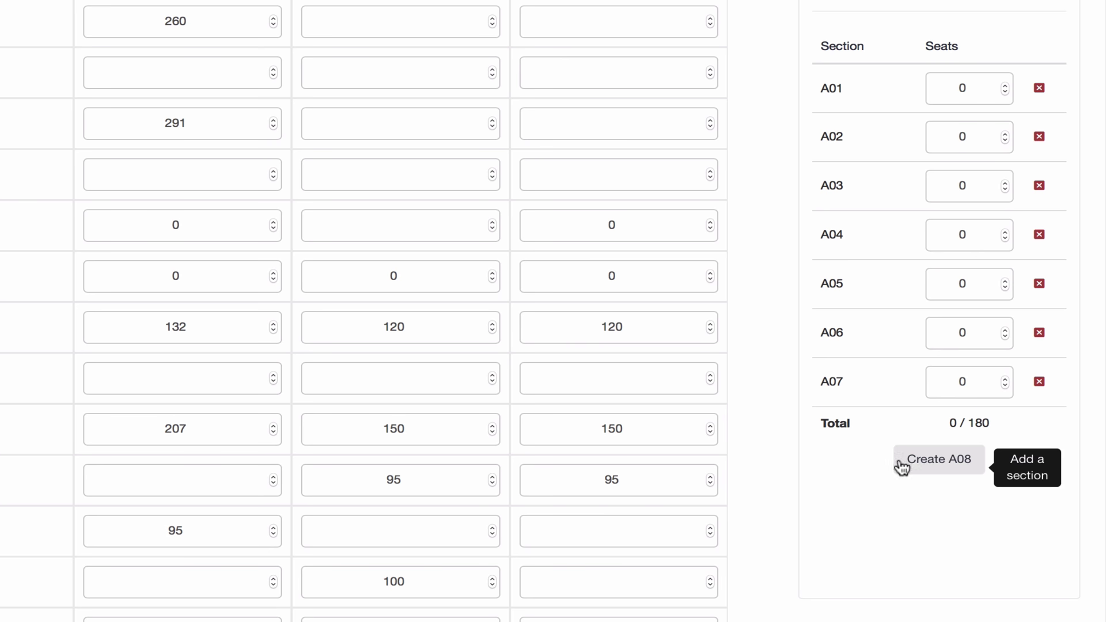
click(905, 459)
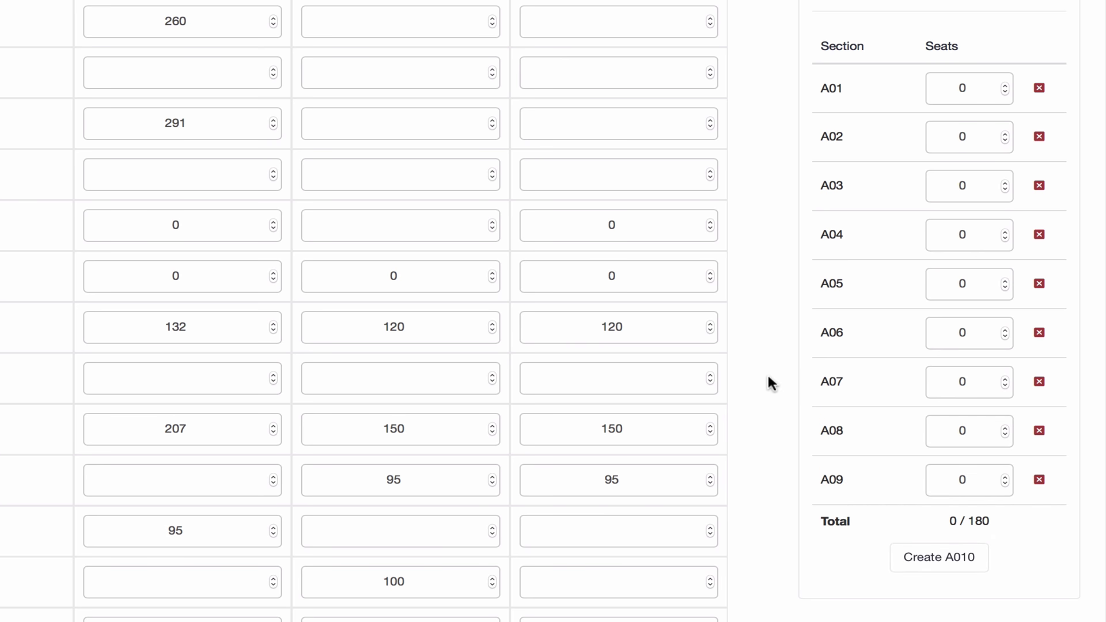
Set the seats to 20 for each of sections A01 through A09 of the ECS 015 Fall Quarter offering
scroll(768, 381, up, 3)
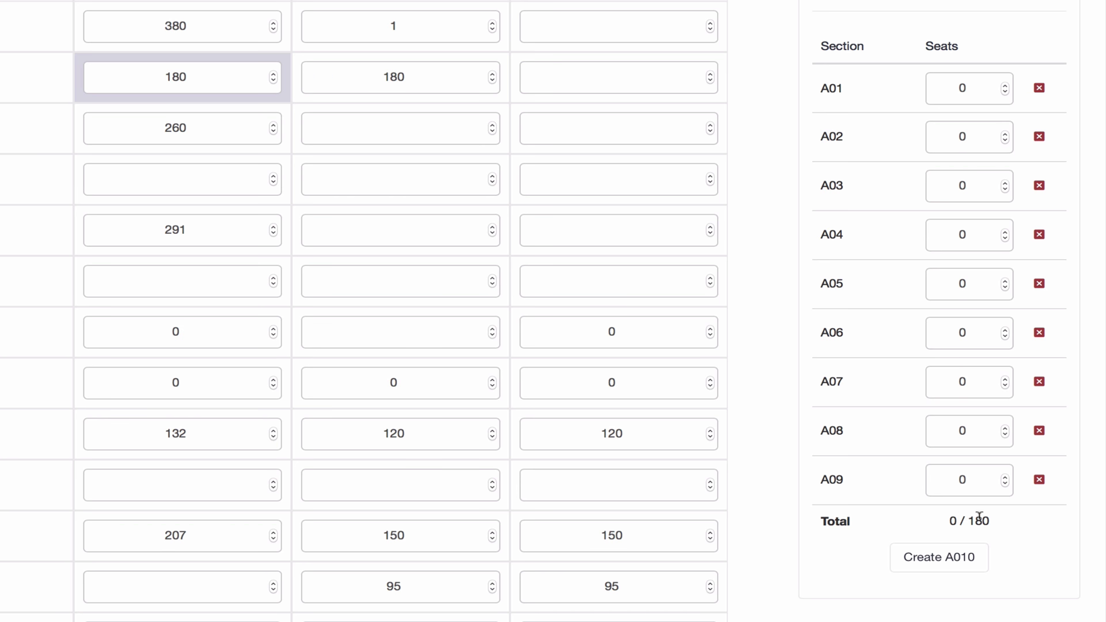
double_click(972, 85)
text(20)
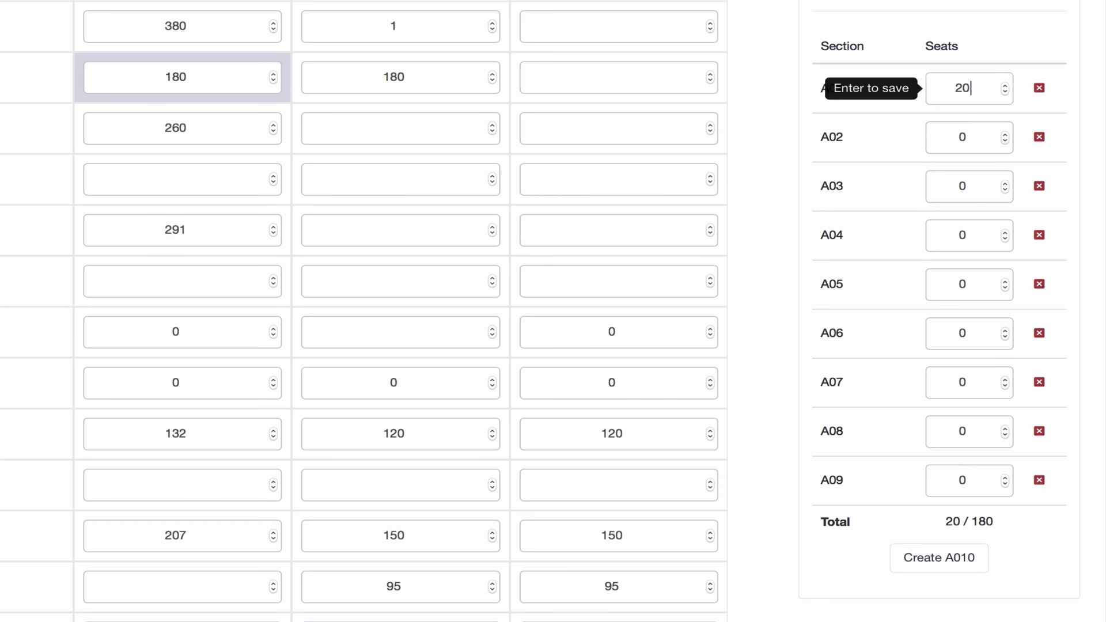
double_click(964, 124)
text(20)
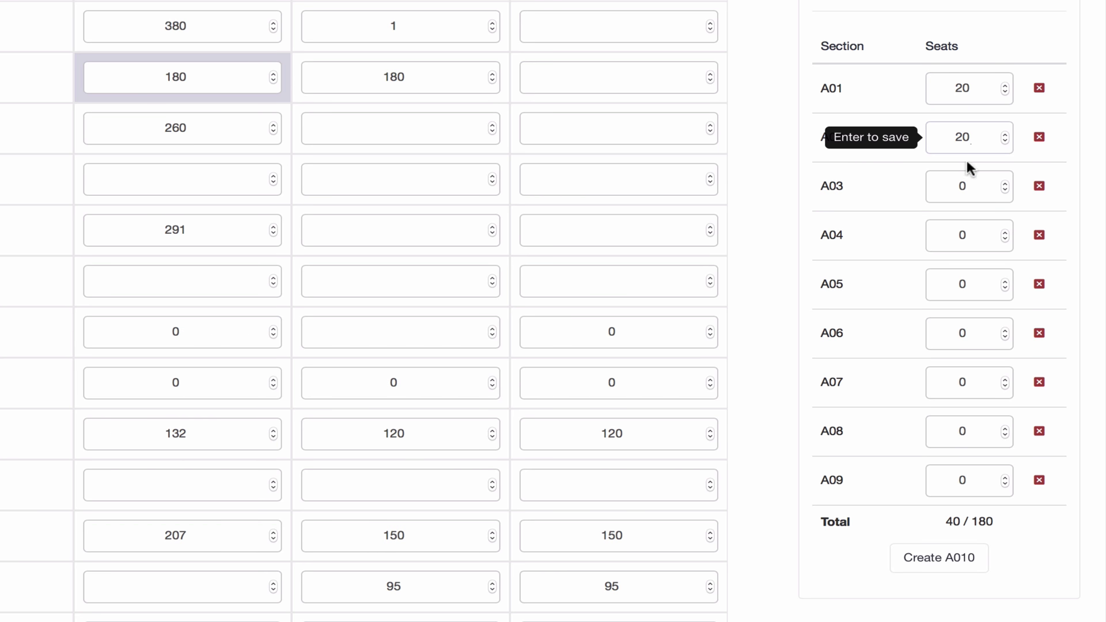
double_click(967, 184)
text(20)
double_click(966, 230)
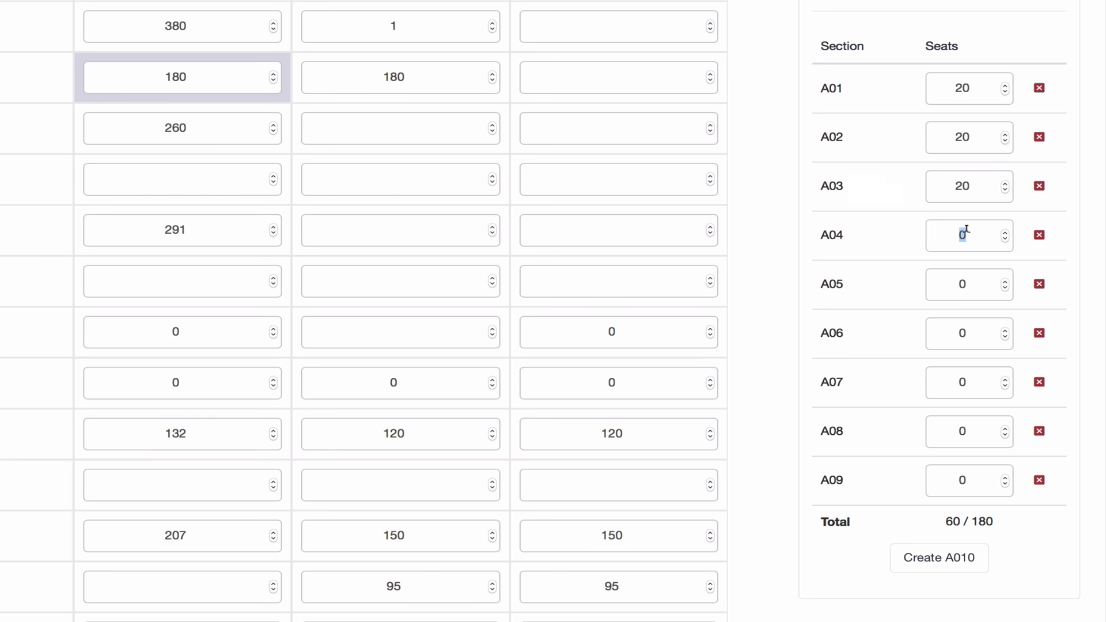
text(20)
double_click(966, 279)
text(20)
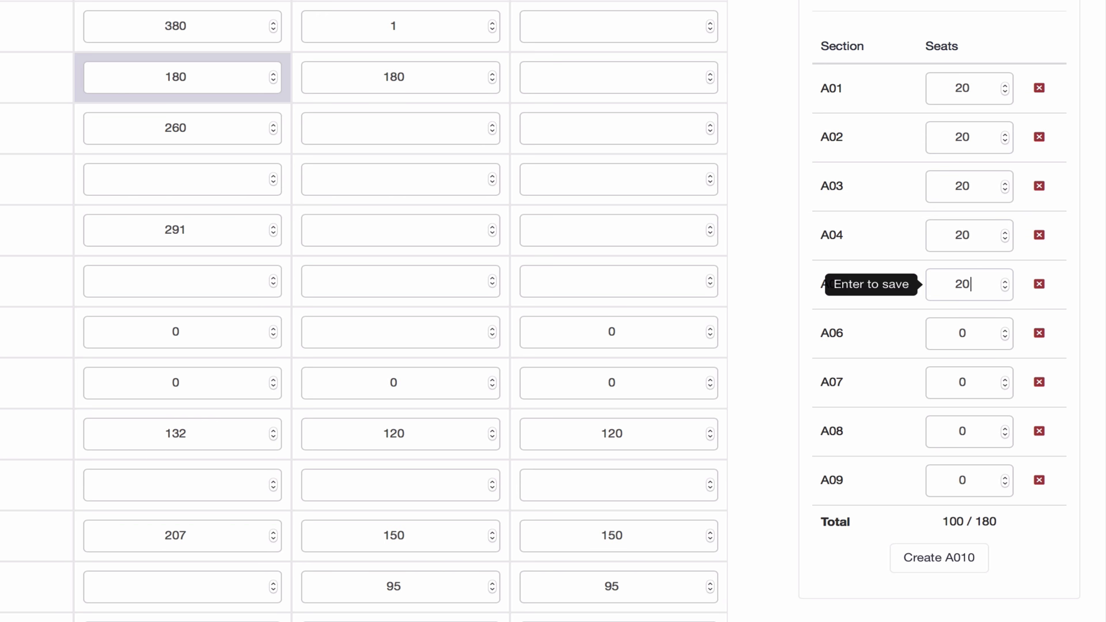
double_click(977, 333)
text(20)
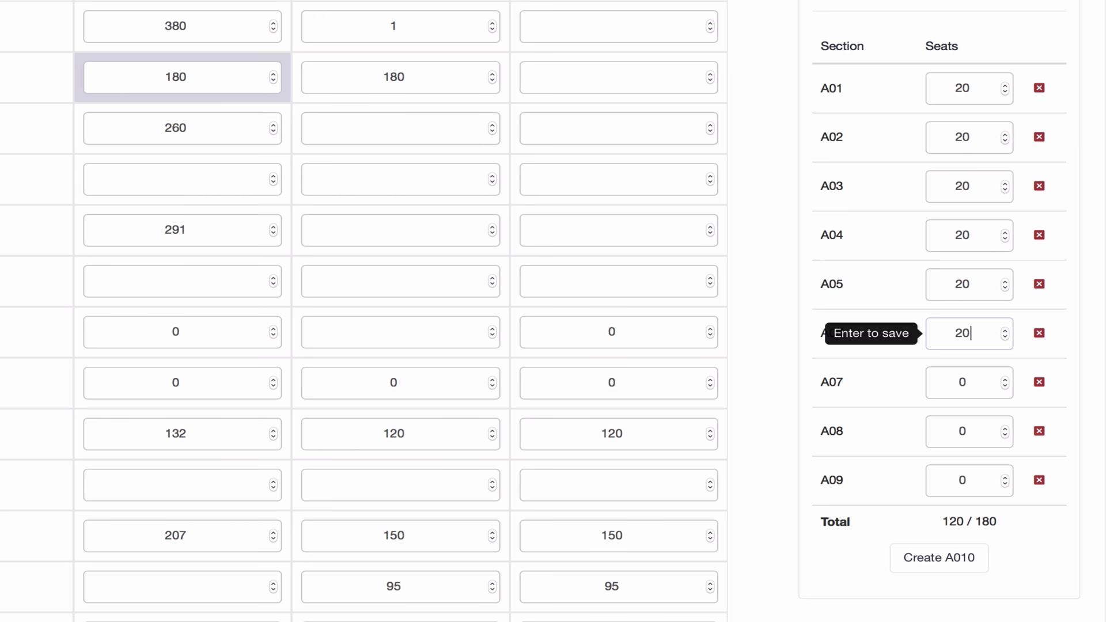
double_click(968, 380)
text(20)
double_click(964, 429)
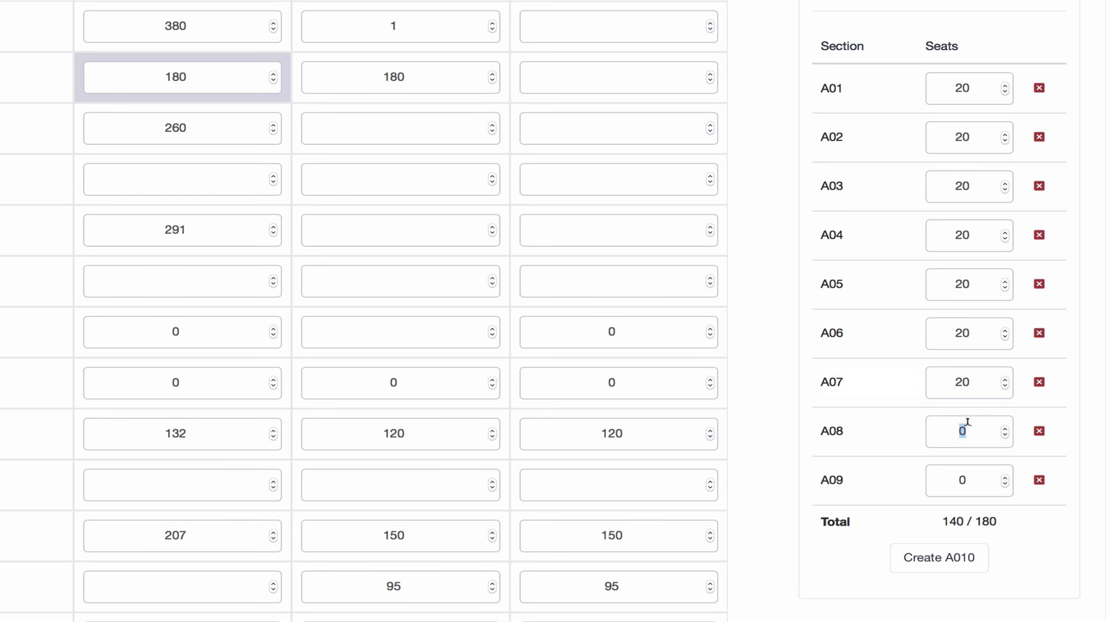
text(20)
double_click(964, 471)
text(20)
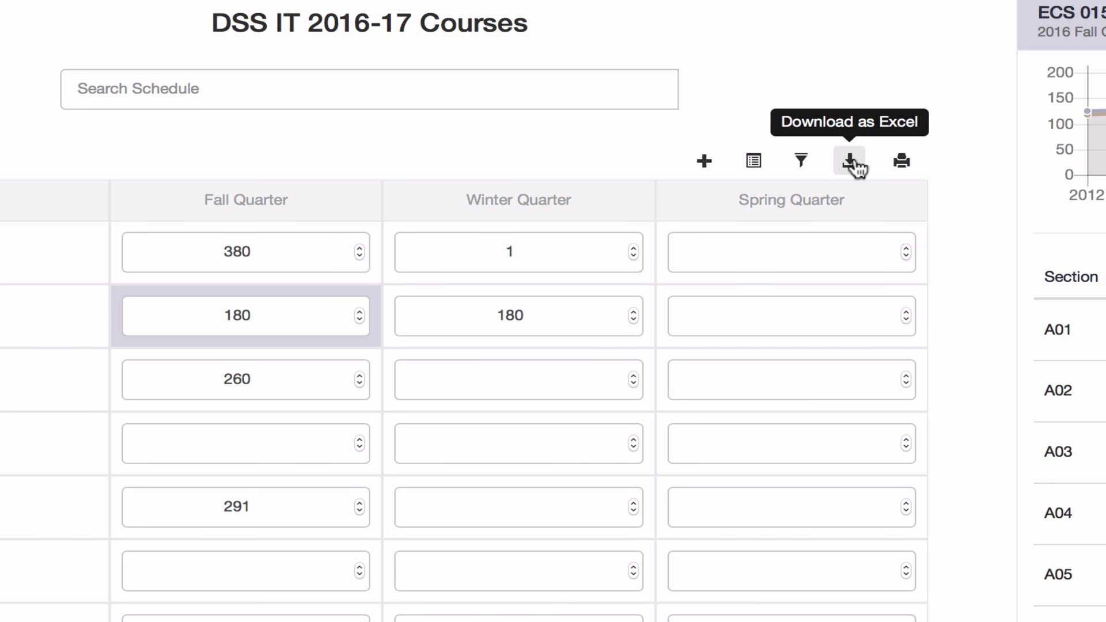
Check the available schedule filters and add the Dance tag to ECS 015 - A Intro to Computers
click(801, 163)
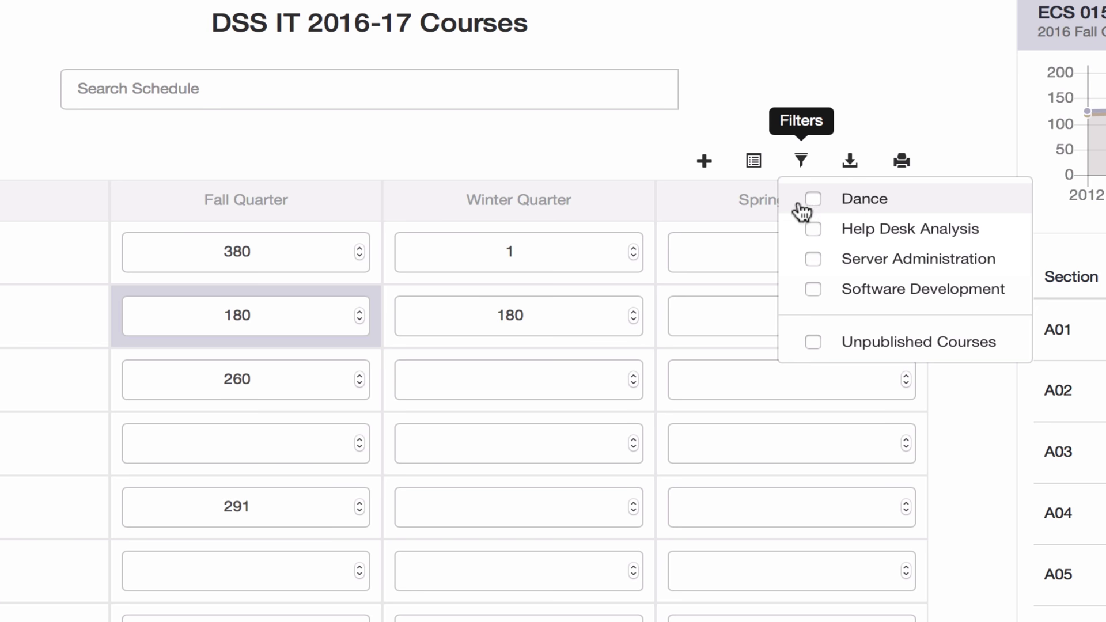
click(566, 161)
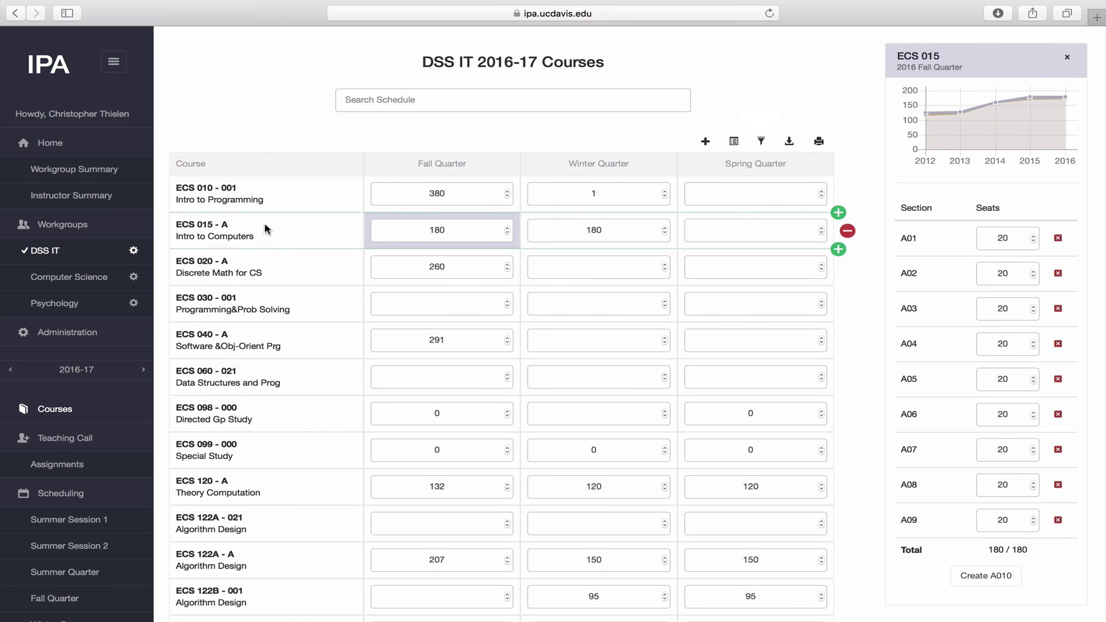
click(265, 227)
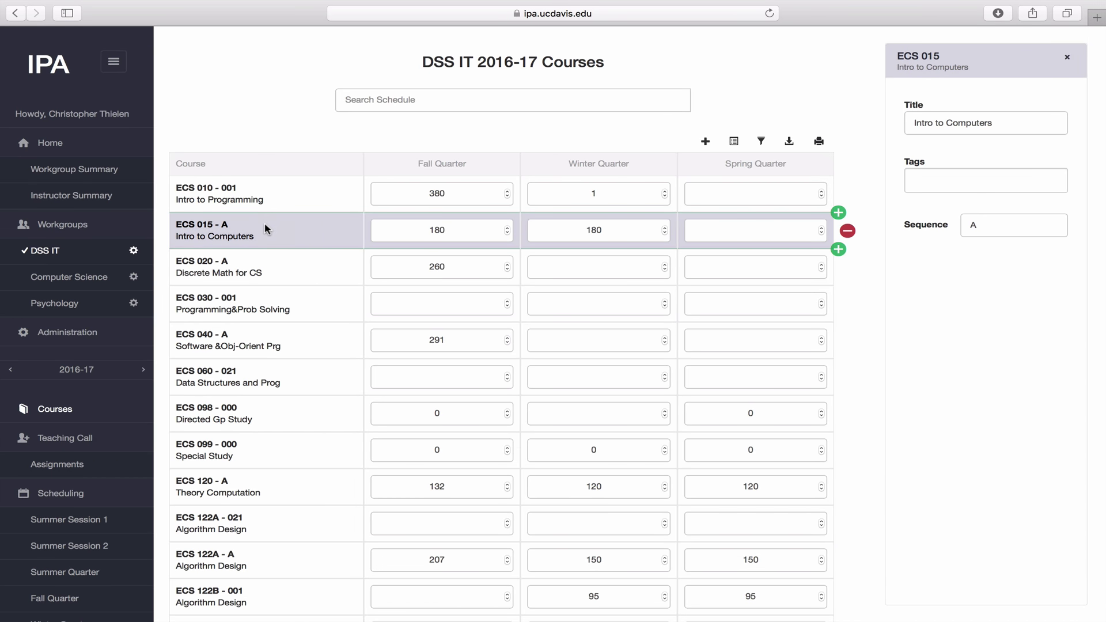
click(921, 176)
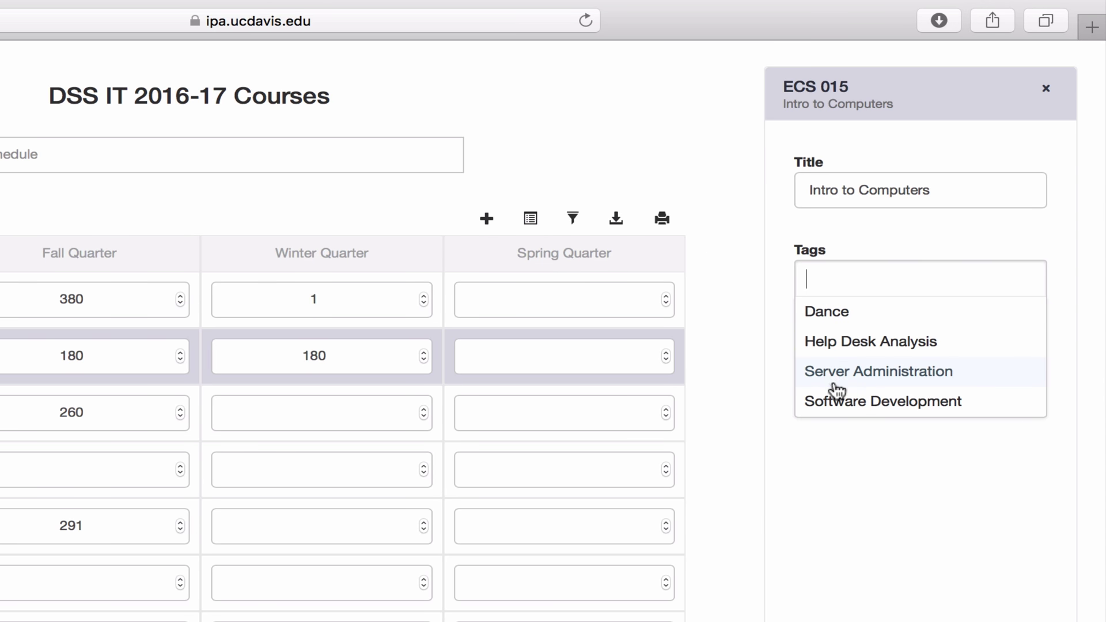
click(829, 322)
click(734, 349)
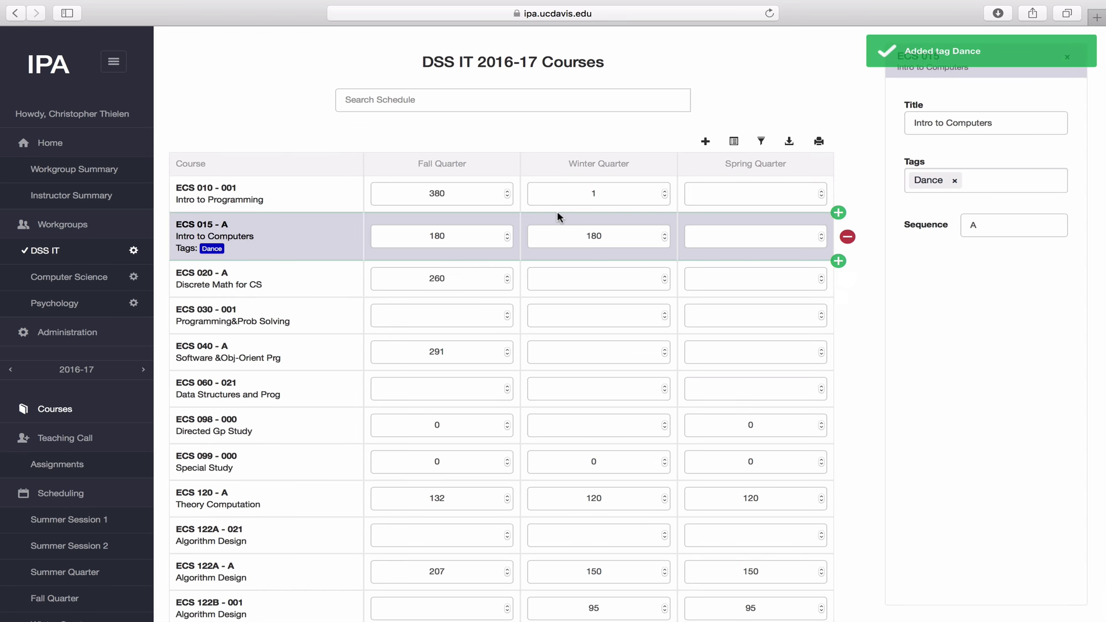
Filter the course schedule to show only courses tagged Dance
click(761, 141)
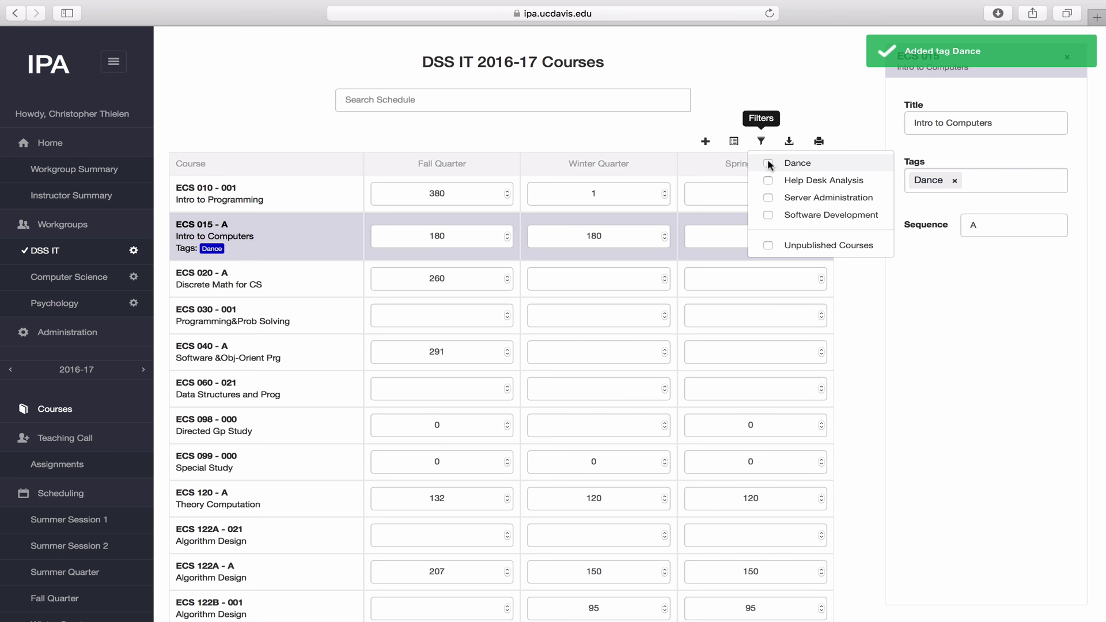
click(768, 163)
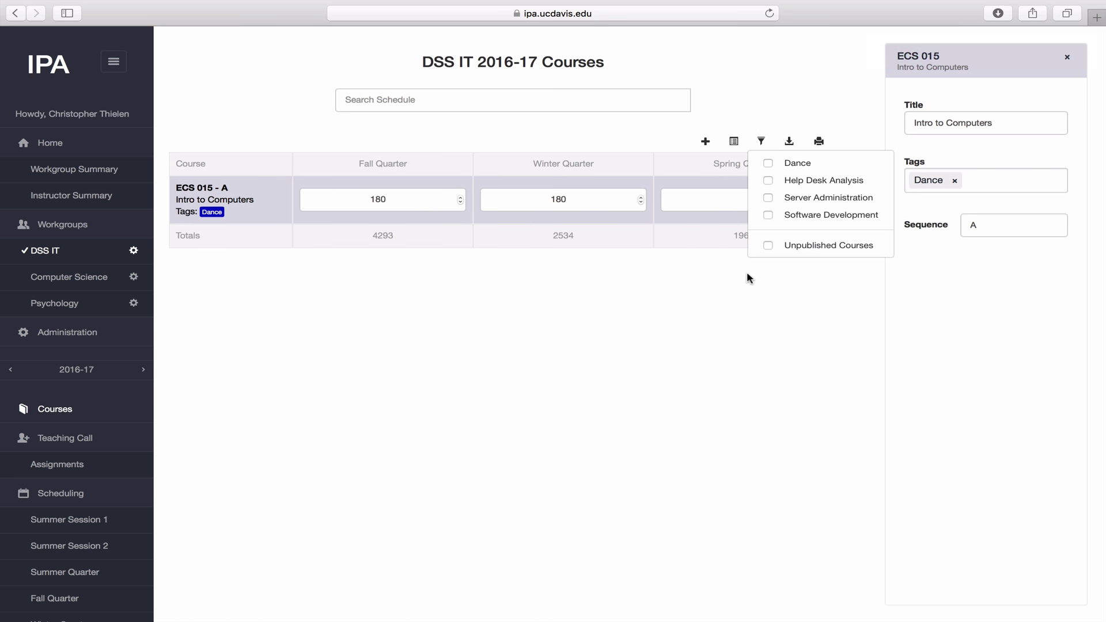